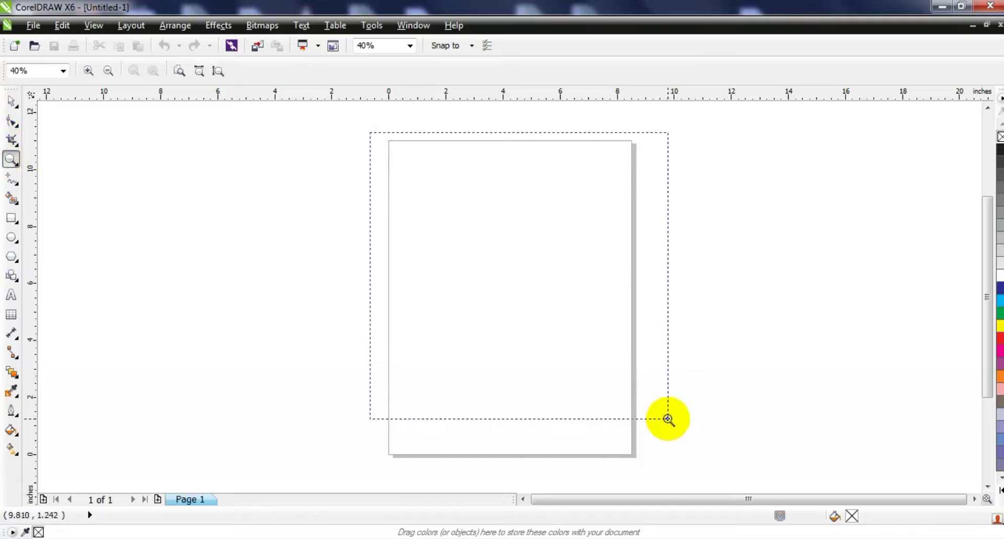
# - Draw a circle about 4.7 inches in diameter with a 4.0 pt outline near the middle of the page
pyautogui.moveTo(309, 126); pyautogui.dragTo(774, 484)
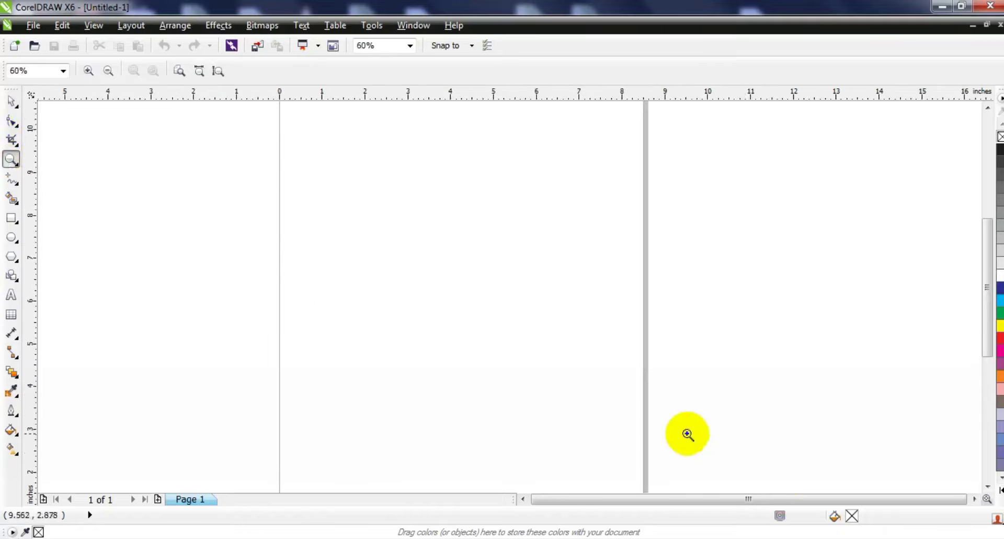
pyautogui.click(10, 238)
pyautogui.click(639, 71)
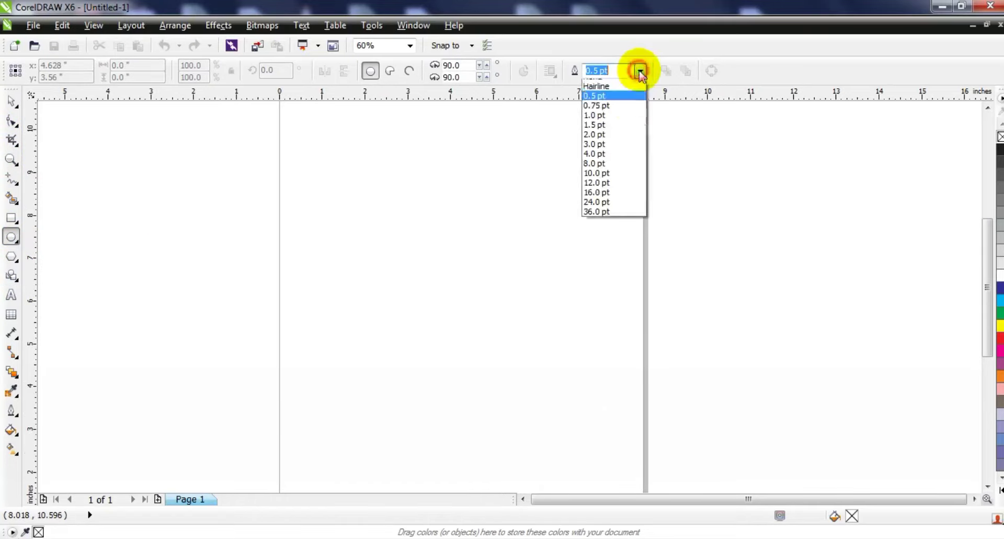
pyautogui.click(602, 161)
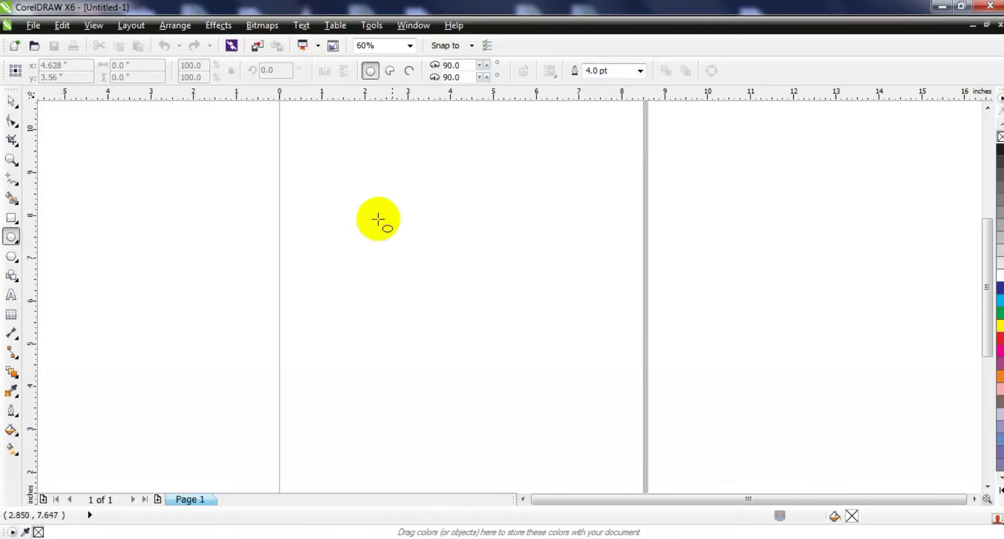
pyautogui.moveTo(364, 187); pyautogui.dragTo(418, 373)
pyautogui.click(11, 101)
pyautogui.moveTo(358, 181); pyautogui.dragTo(345, 157)
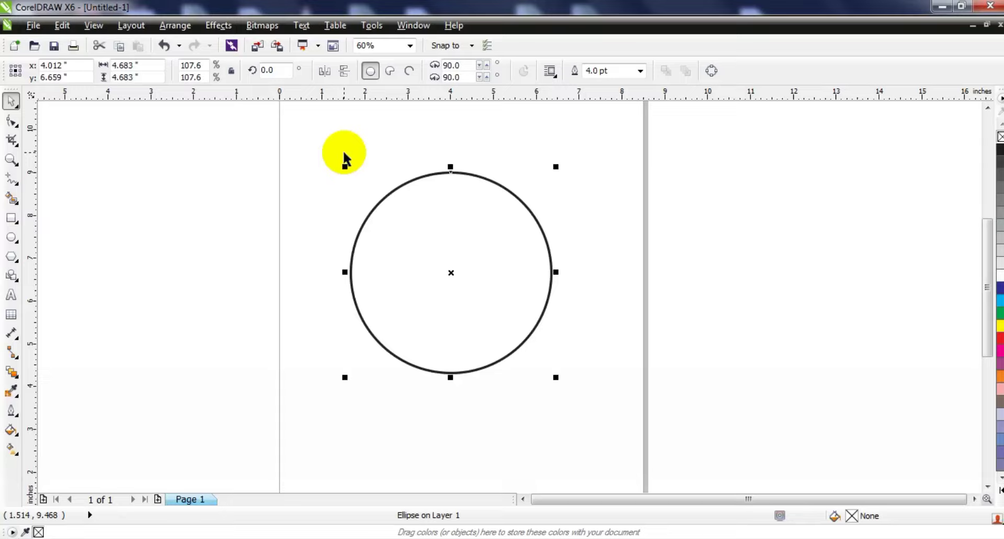
# - Duplicate the circle and scale the copy about its centre to a concentric circle about 2.7 inches in diameter
pyautogui.press('KP_Add')
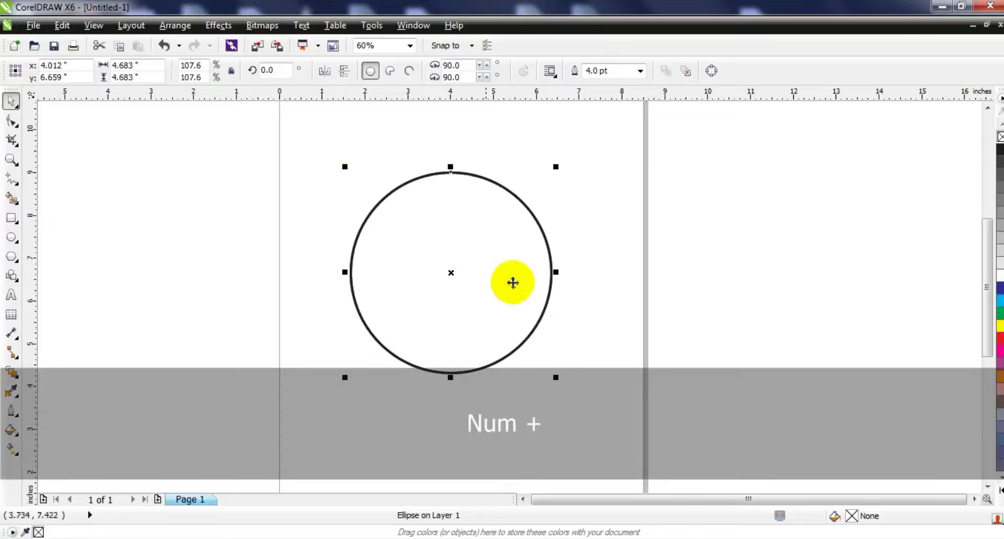
pyautogui.moveTo(556, 376); pyautogui.dragTo(519, 365)
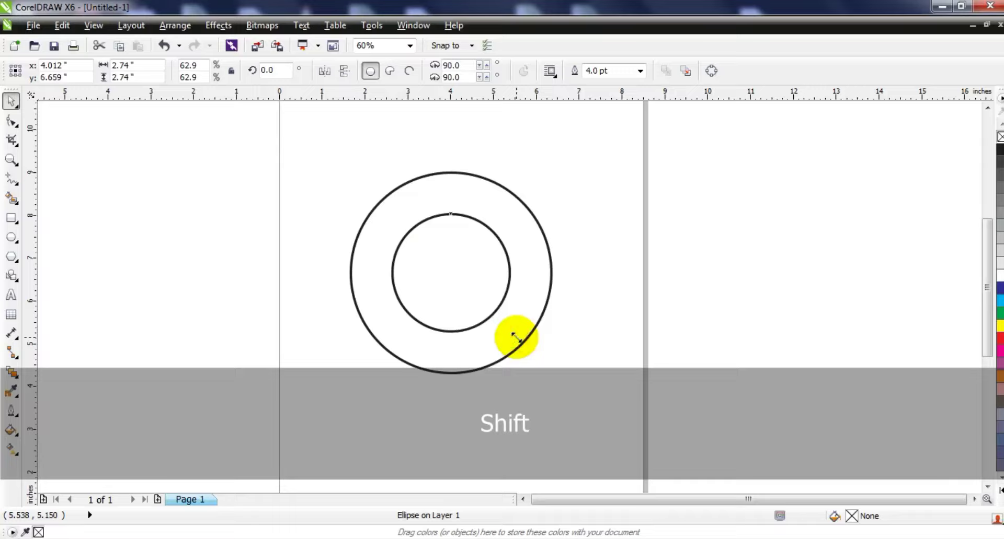
pyautogui.click(604, 324)
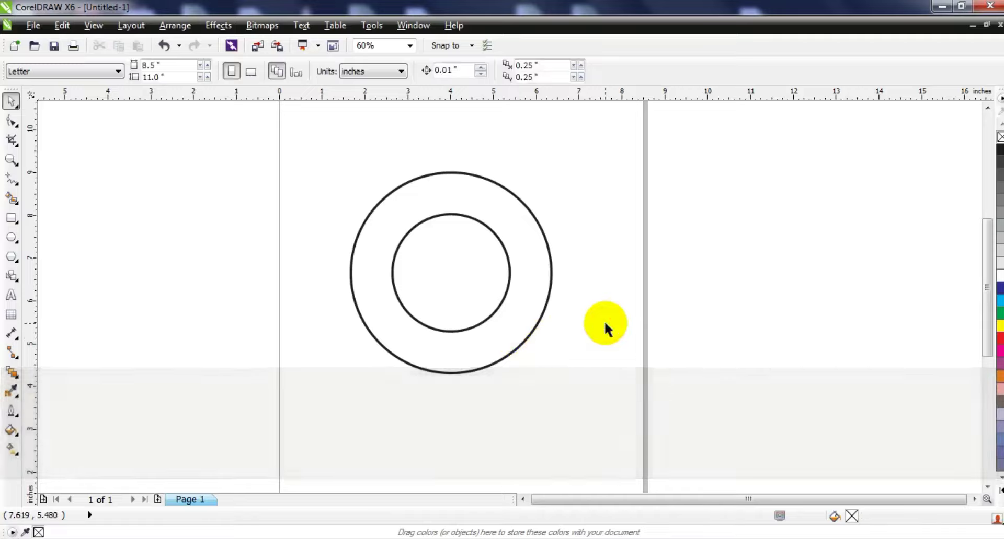
# - Draw a square about 1.63 inches wide beside the page and round its corners by about 0.156 inch
pyautogui.click(11, 221)
pyautogui.moveTo(116, 212); pyautogui.dragTo(176, 284)
pyautogui.click(9, 123)
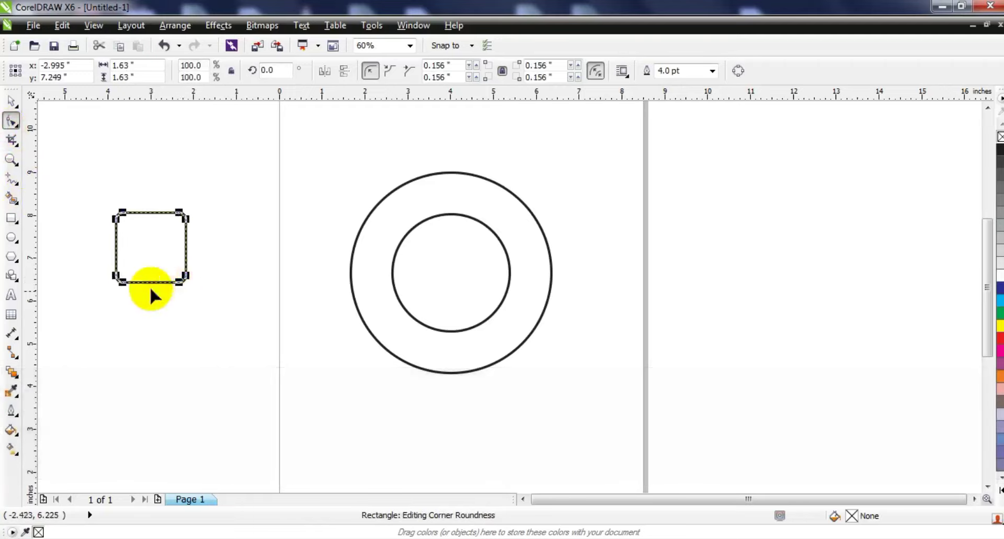
# - Rotate the rounded square by 45 degrees so that it forms a diamond
pyautogui.click(12, 100)
pyautogui.click(151, 280)
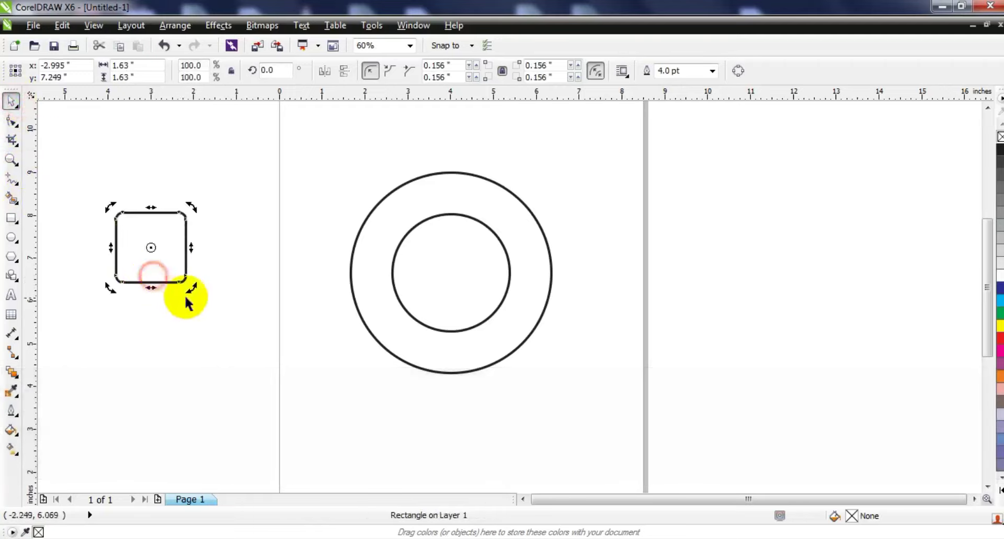
pyautogui.moveTo(187, 290); pyautogui.dragTo(194, 248)
pyautogui.click(209, 292)
# - Draw a horizontal line about 2.7 inches long across the diamond and align the two shapes on their centres
pyautogui.click(11, 179)
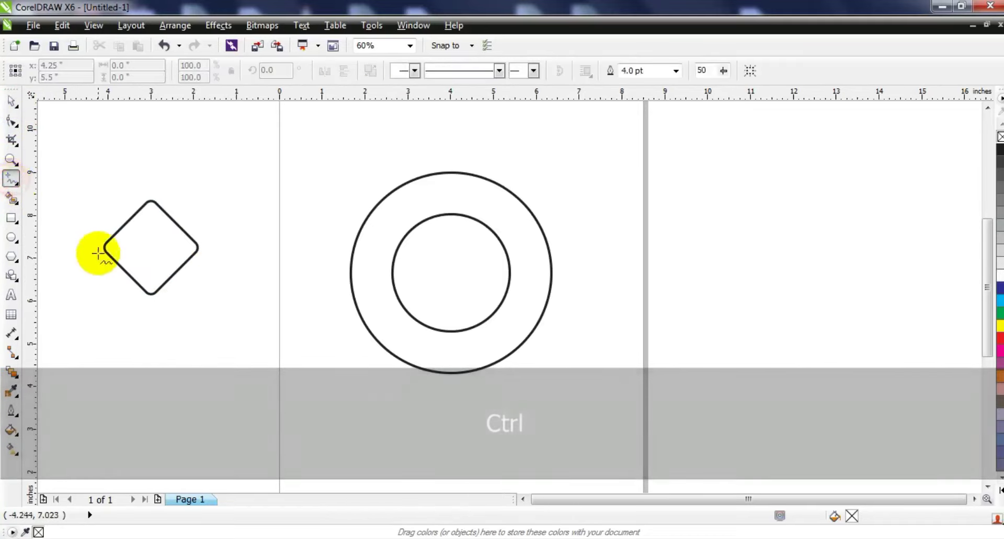
pyautogui.click(97, 248)
pyautogui.click(211, 249)
pyautogui.click(11, 102)
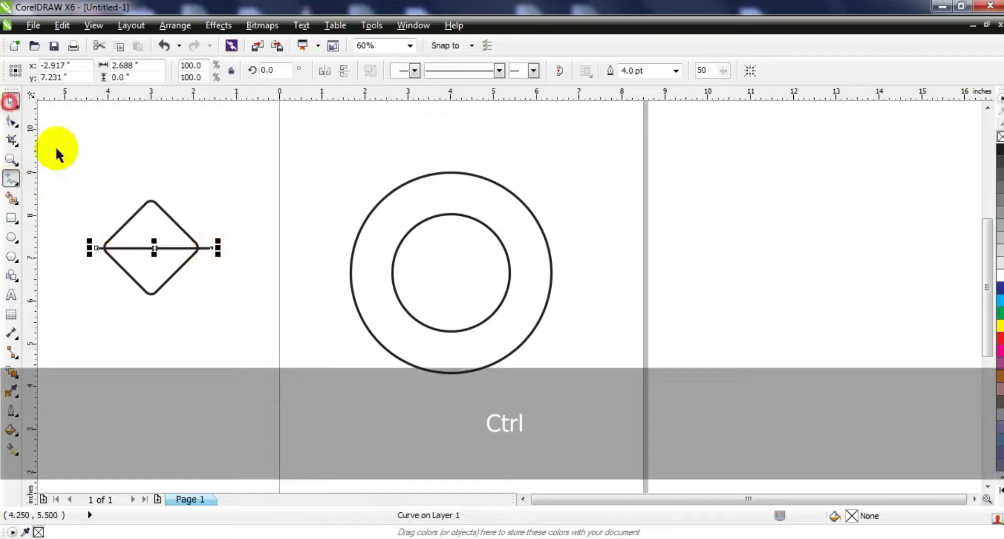
pyautogui.keyDown('shift'); pyautogui.click(159, 215); pyautogui.keyUp('shift')
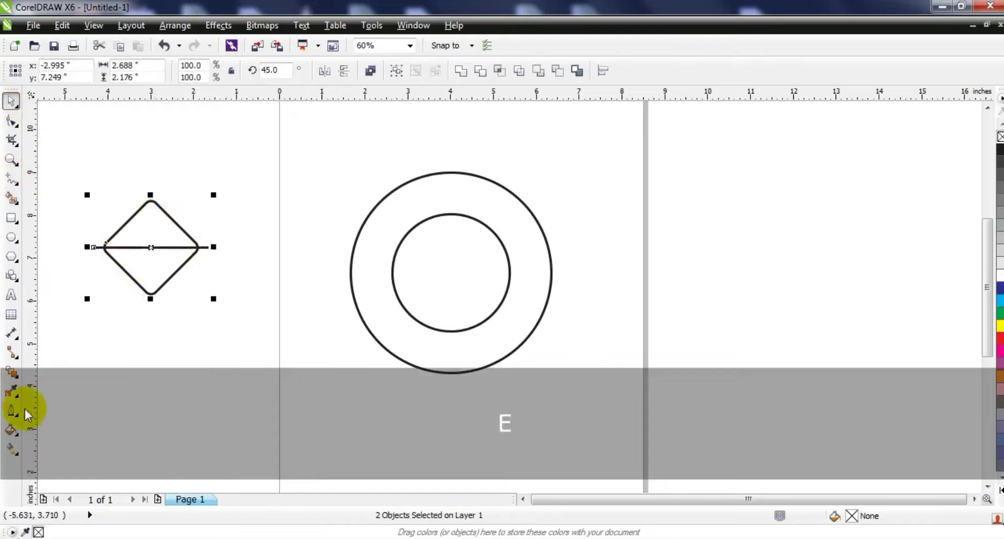
# - Create a grey triangle from the diamond's upper half with Smart Fill and delete the line and the original diamond
pyautogui.click(13, 202)
pyautogui.click(150, 226)
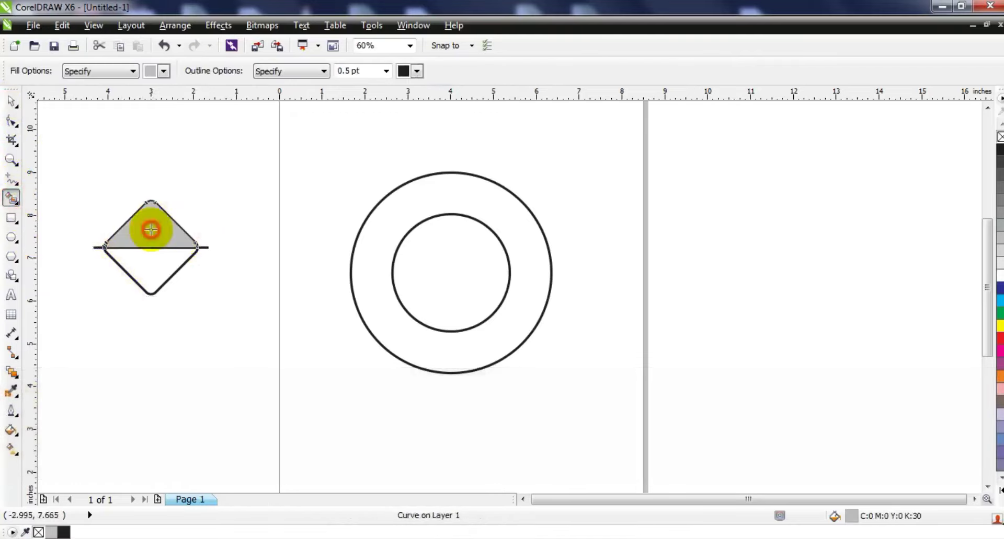
pyautogui.click(10, 100)
pyautogui.click(206, 247)
pyautogui.press('Delete')
pyautogui.click(171, 273)
pyautogui.press('Delete')
# - Place the grey triangle across the right side of the ring as an arrowhead, rotated to 346 degrees
pyautogui.moveTo(152, 233); pyautogui.dragTo(538, 281)
pyautogui.click(525, 297)
pyautogui.press('Escape')
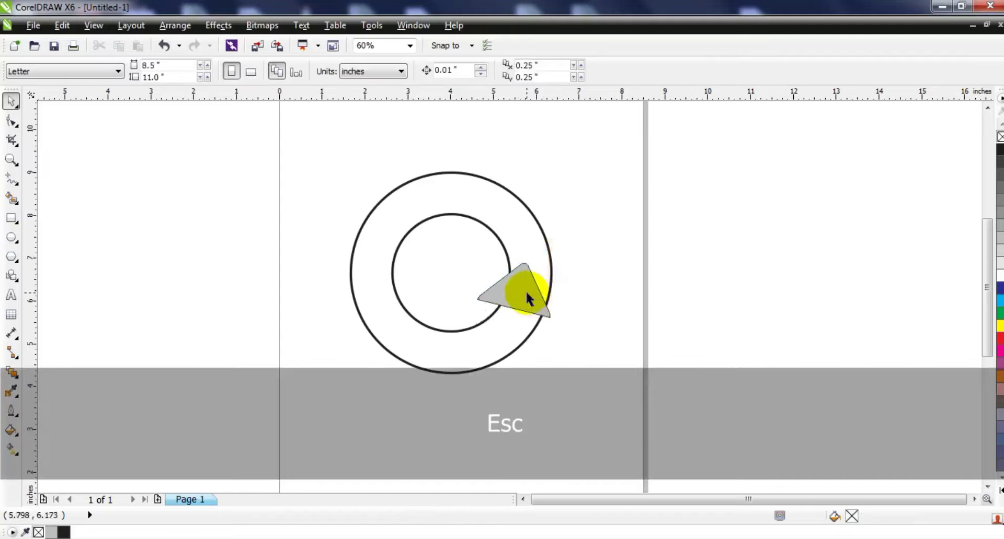
pyautogui.click(534, 283)
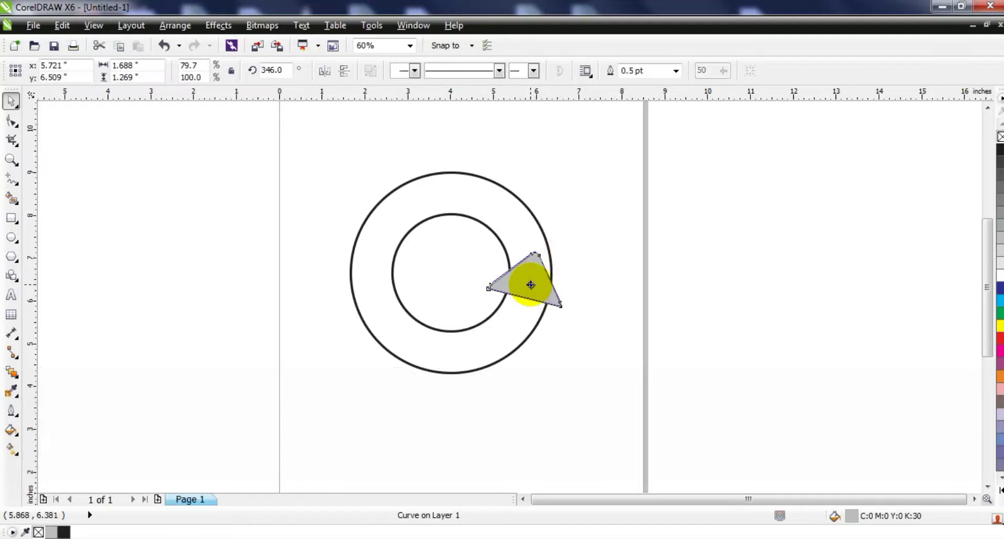
pyautogui.click(714, 350)
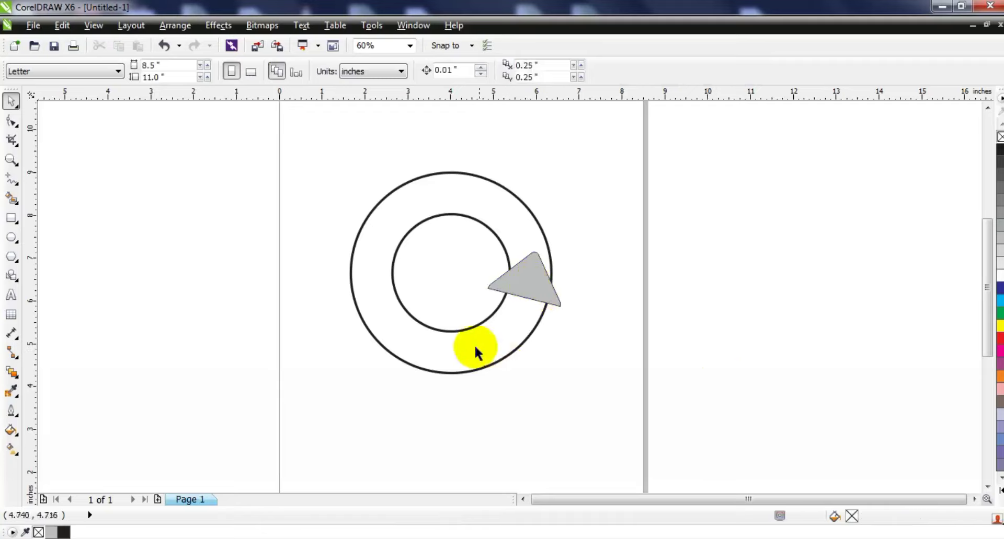
# - Add an ellipse about 3.5 by 4.4 inches from a circle copy, overlapping the left part of the ring
pyautogui.moveTo(470, 332); pyautogui.dragTo(526, 443)
pyautogui.moveTo(325, 345); pyautogui.dragTo(370, 345)
pyautogui.moveTo(447, 345); pyautogui.dragTo(421, 293)
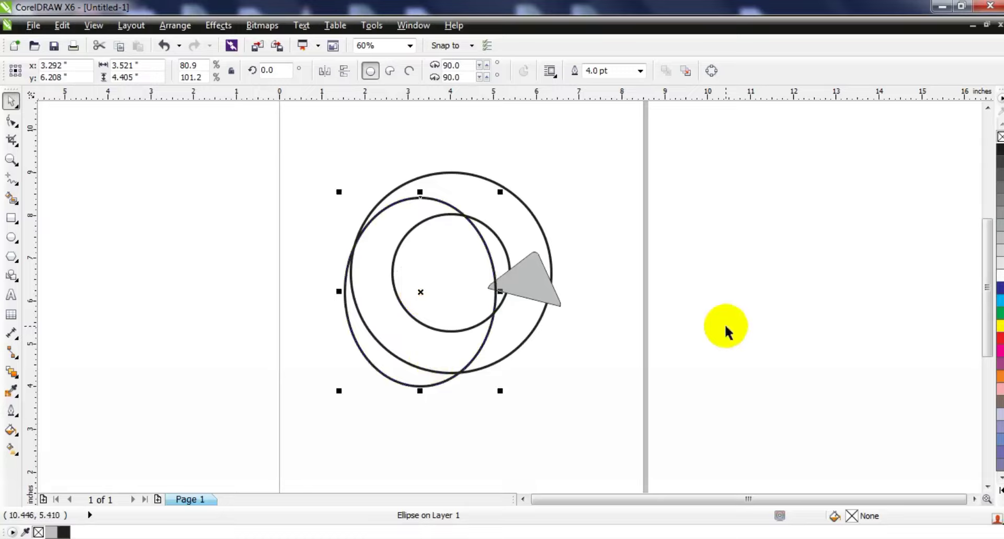
# - Smart Fill the crescent and the ring section below the arrowhead in grey, and delete the helper ellipse
pyautogui.click(12, 199)
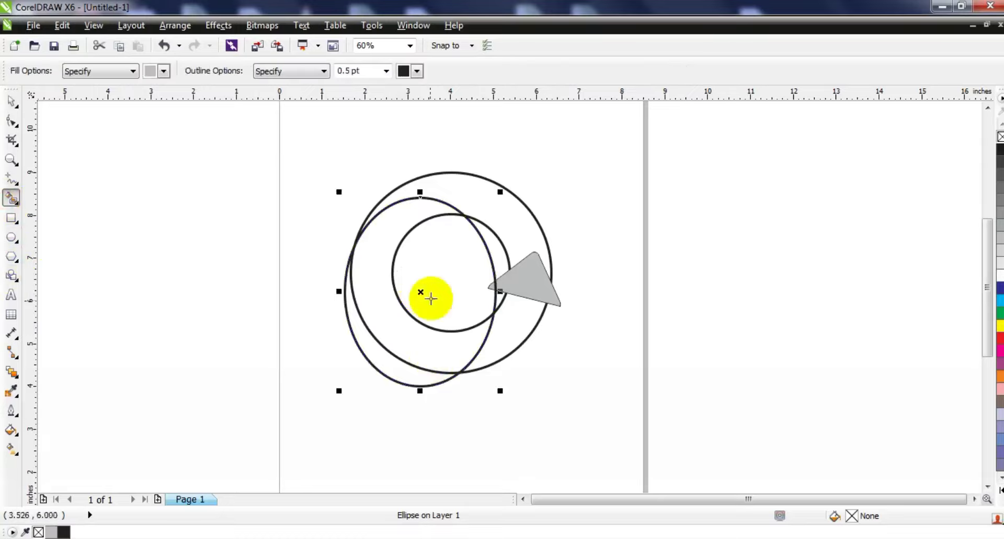
pyautogui.click(370, 289)
pyautogui.click(523, 325)
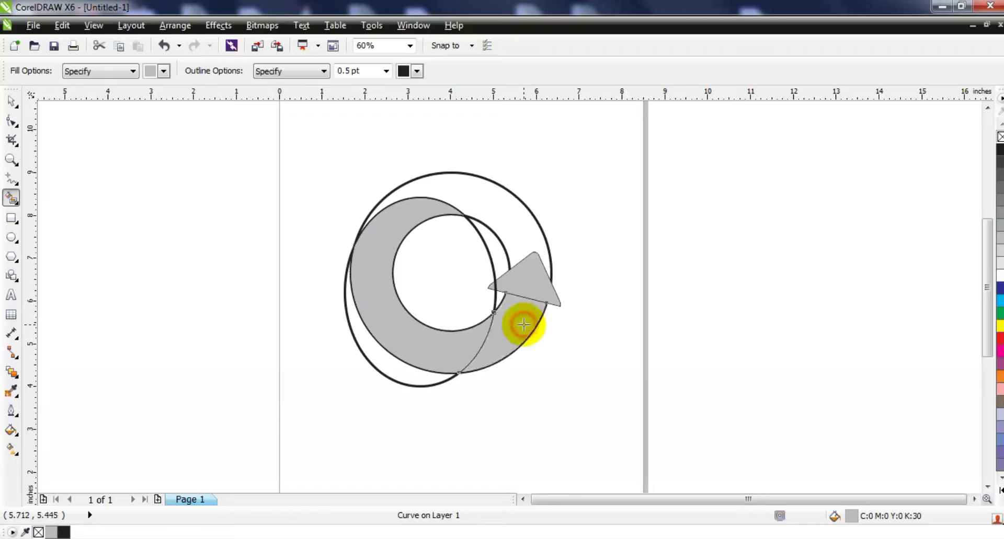
pyautogui.click(11, 100)
pyautogui.click(425, 378)
pyautogui.press('Delete')
# - Weld the crescent, the adjoining ring section and the arrowhead into one curved arrow
pyautogui.click(403, 339)
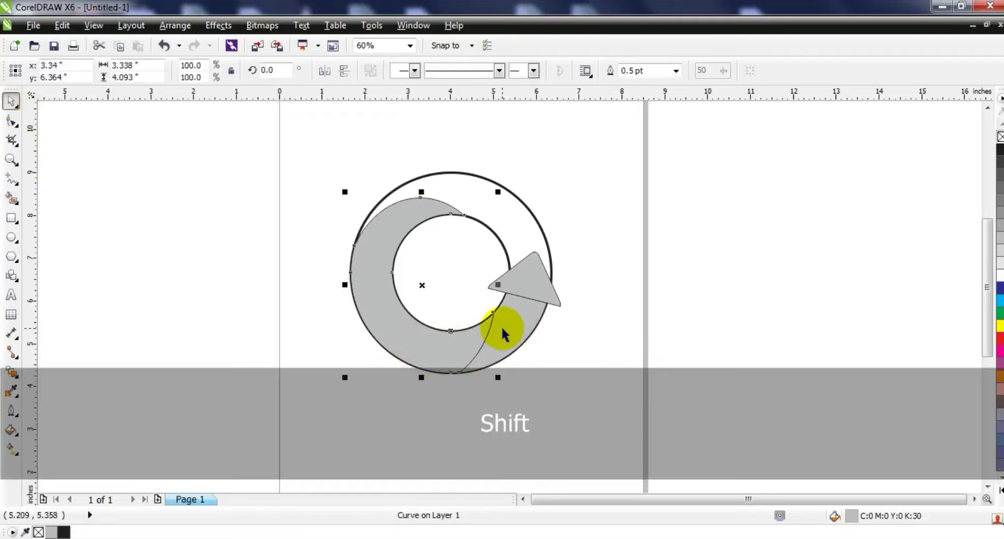
pyautogui.keyDown('shift'); pyautogui.click(532, 277); pyautogui.keyUp('shift')
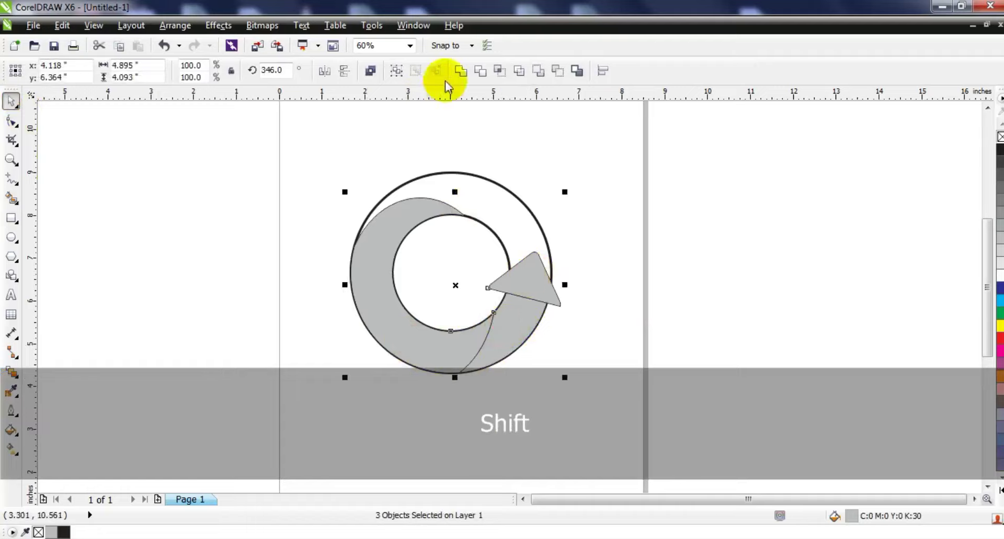
pyautogui.click(462, 78)
pyautogui.click(609, 273)
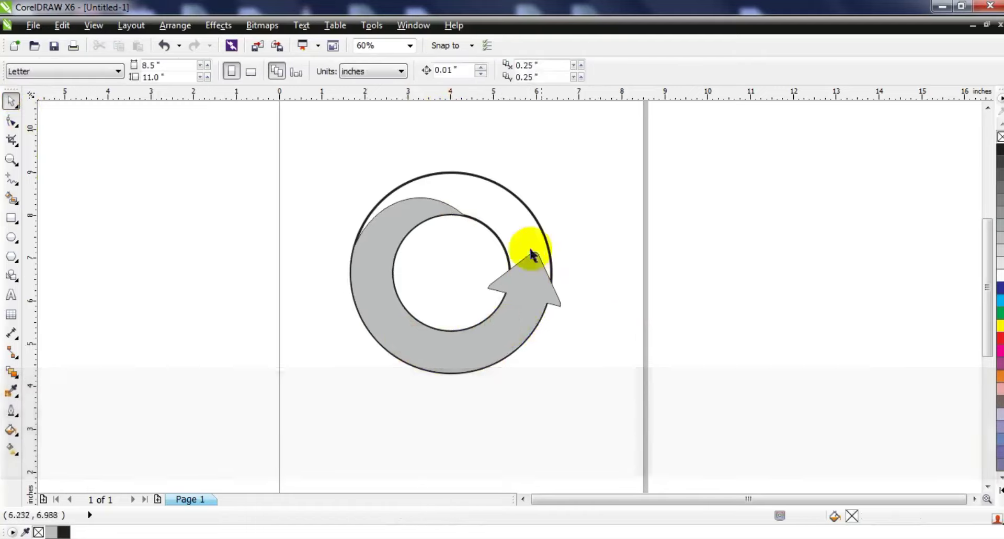
# - Delete the inner circle and move the outer circle clear of the arrow on its left
pyautogui.click(487, 232)
pyautogui.press('Delete')
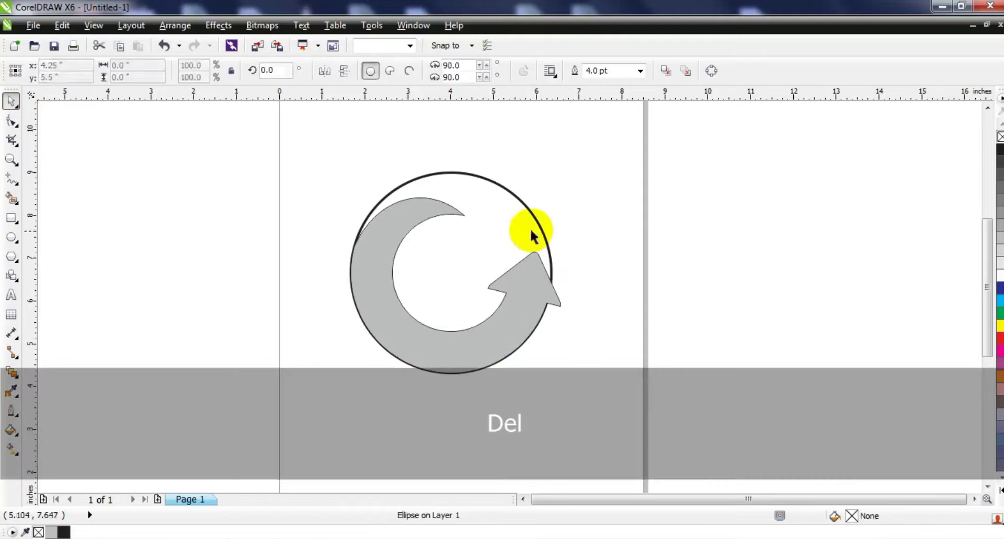
pyautogui.moveTo(533, 227); pyautogui.dragTo(306, 216)
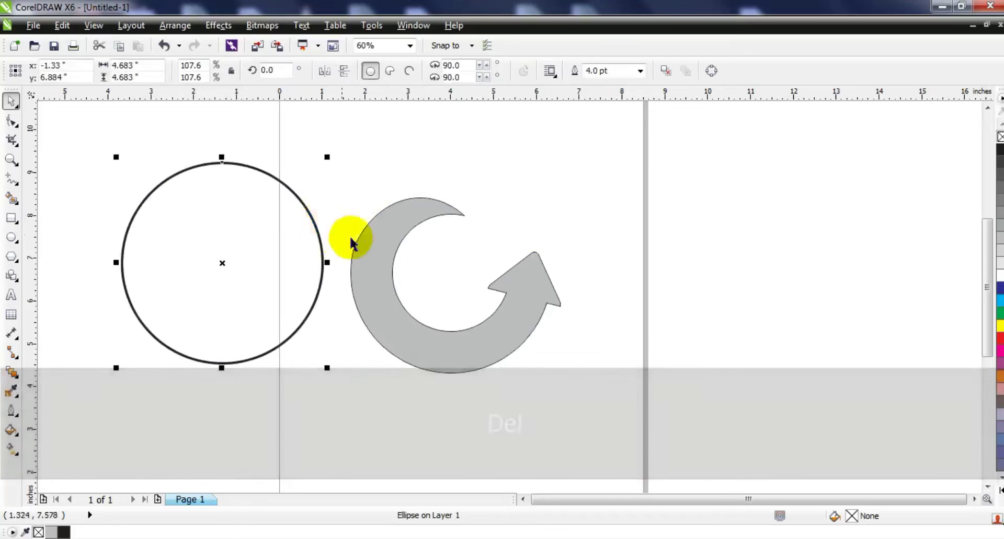
# - Narrow the circle into an ellipse, rotate it to about 325.4 degrees and place it against the arrow's upper tail
pyautogui.scroll(-1, 331, 230)
pyautogui.moveTo(360, 299); pyautogui.dragTo(334, 310)
pyautogui.click(295, 293)
pyautogui.moveTo(336, 213); pyautogui.dragTo(432, 298)
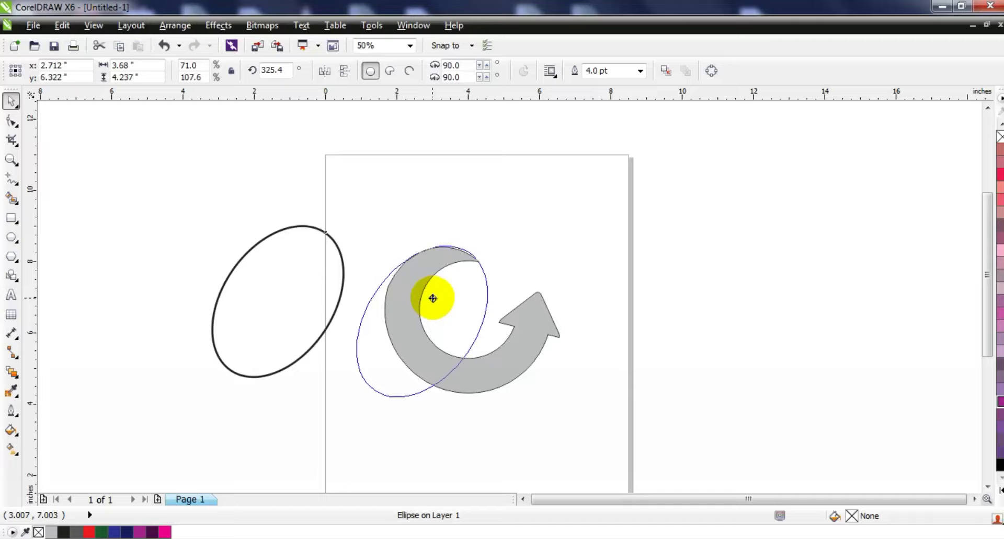
pyautogui.moveTo(432, 299); pyautogui.dragTo(432, 298)
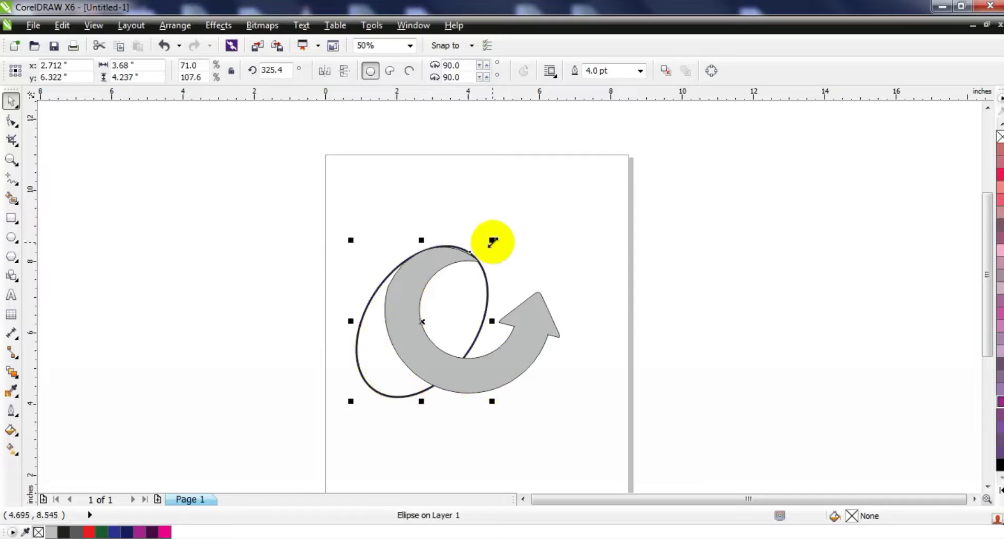
# - Make a smaller copy of the tilted ellipse, about 3.1 by 3.6 inches overall, and offset it down and left
pyautogui.moveTo(491, 240); pyautogui.dragTo(482, 252)
pyautogui.moveTo(422, 324); pyautogui.dragTo(404, 336)
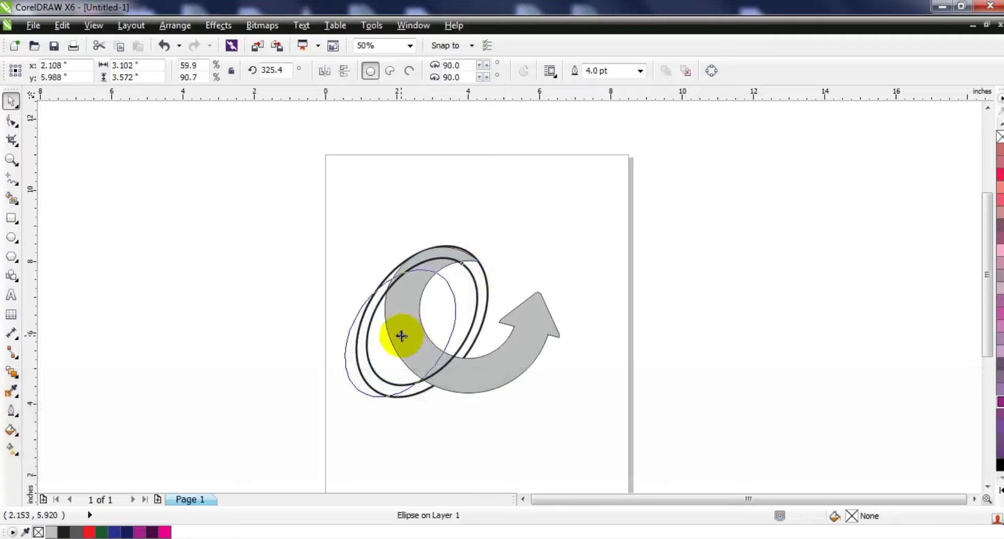
pyautogui.moveTo(400, 336); pyautogui.dragTo(401, 336)
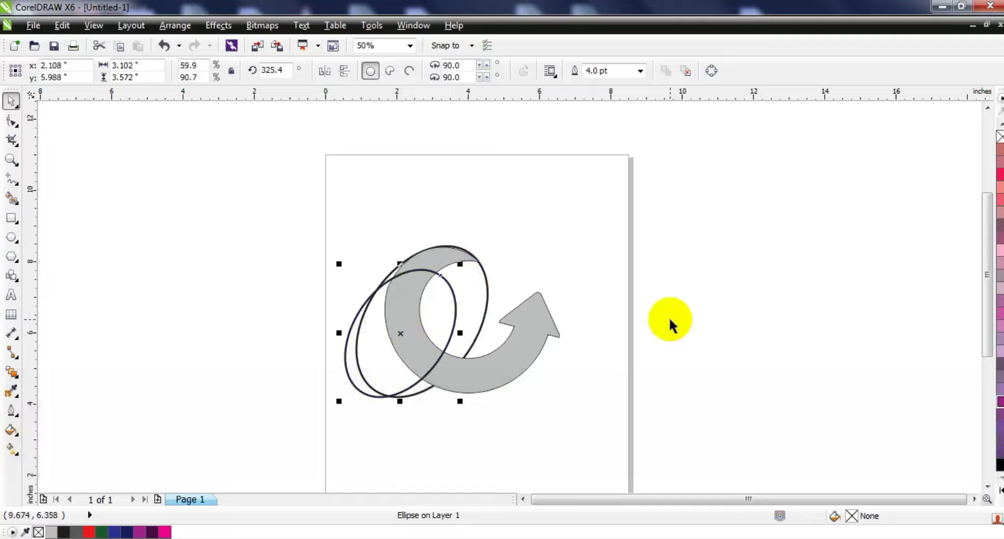
pyautogui.click(669, 322)
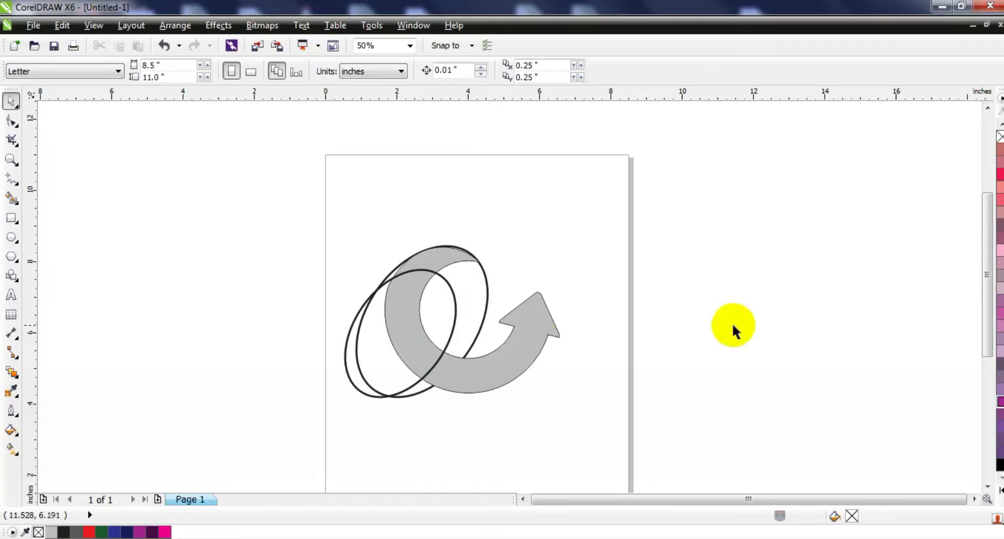
# - Send the grey curved arrow to the back, behind both tilted ellipses
pyautogui.click(11, 160)
pyautogui.moveTo(355, 216)
pyautogui.mouseDown()
pyautogui.moveTo(439, 306)
pyautogui.moveTo(645, 427)
pyautogui.mouseUp()
pyautogui.click(12, 105)
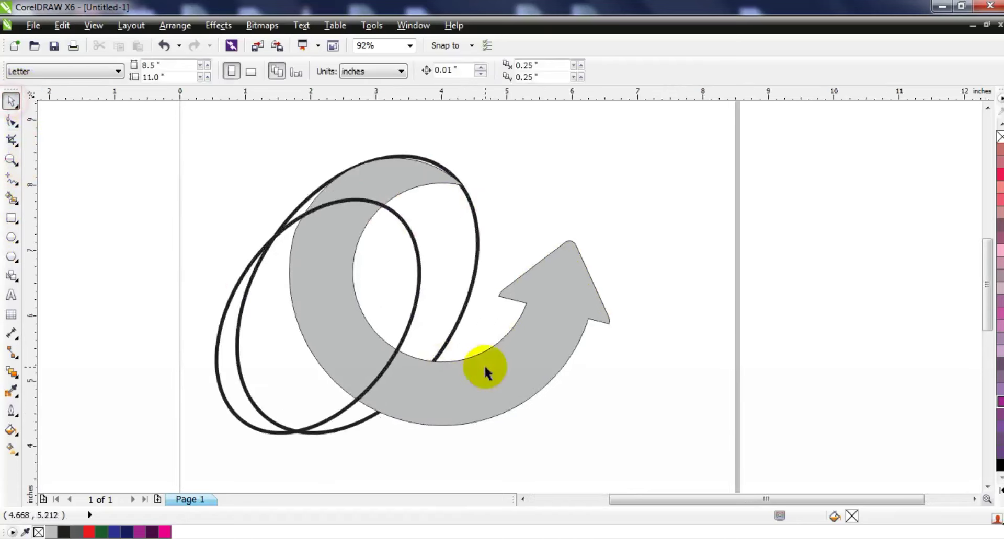
pyautogui.click(484, 365)
pyautogui.hotkey('shift', 'pagedown')
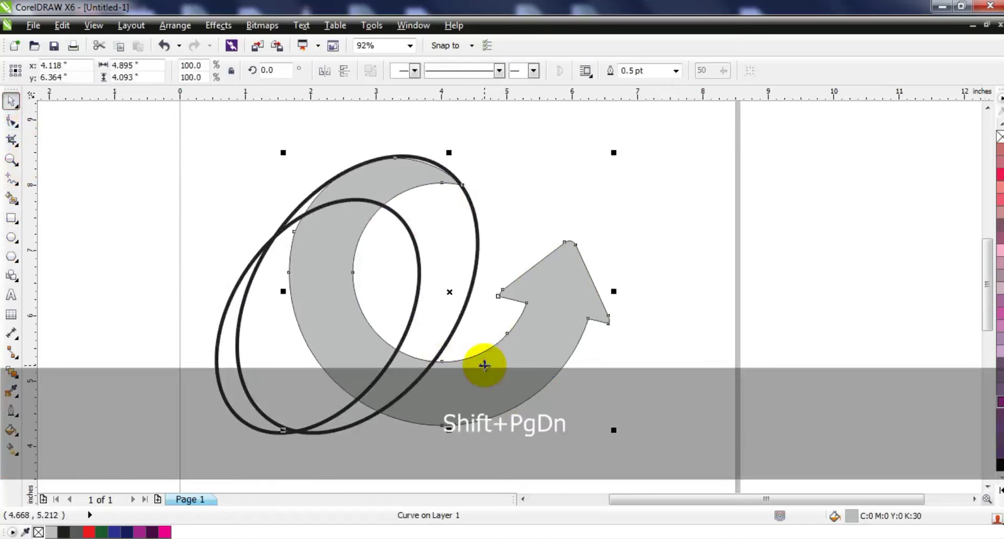
pyautogui.click(644, 258)
# - Smart Fill the crescent between the two tilted ellipses with 90% black, covering its upper, middle and lower sections
pyautogui.click(9, 200)
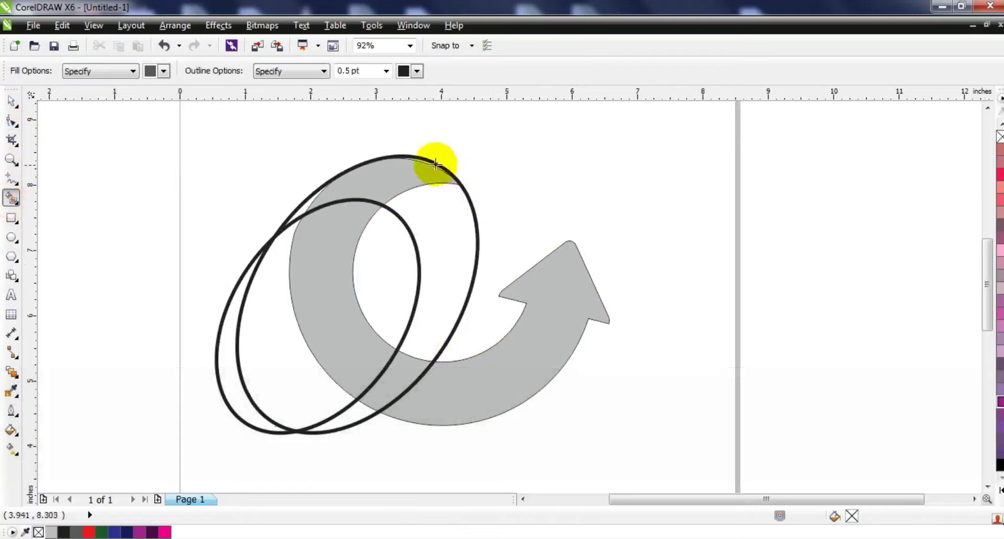
pyautogui.click(162, 76)
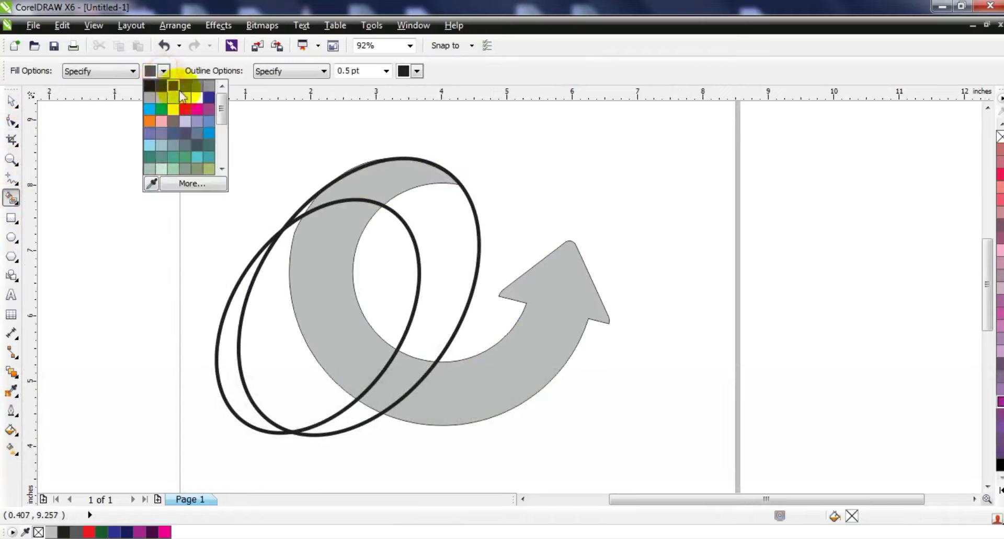
pyautogui.click(161, 100)
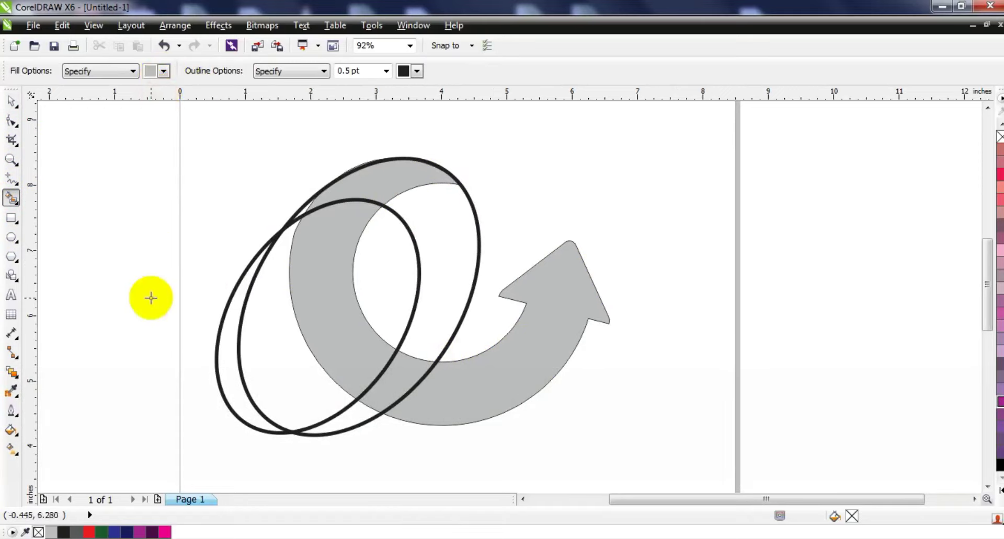
pyautogui.click(164, 72)
pyautogui.moveTo(223, 114); pyautogui.dragTo(223, 98)
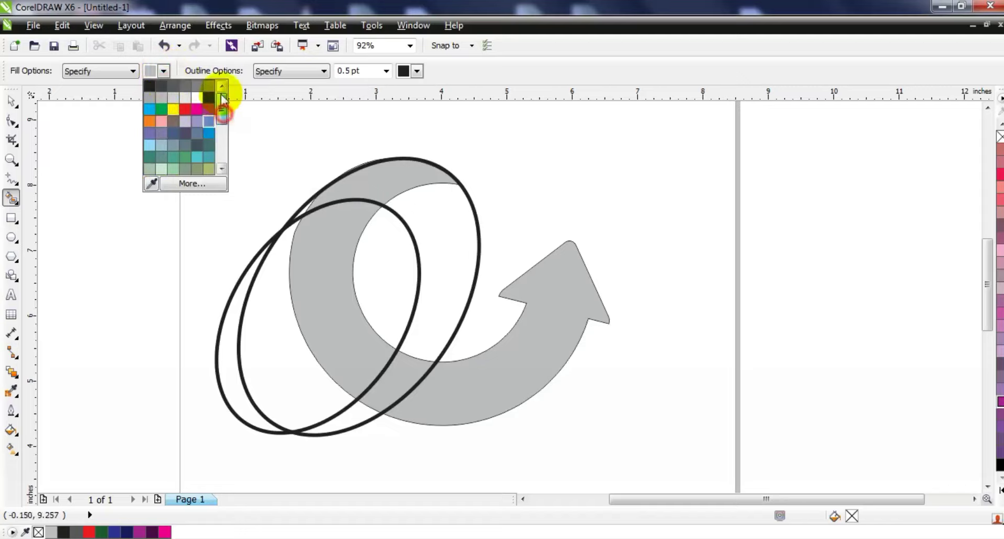
pyautogui.click(161, 86)
pyautogui.click(434, 250)
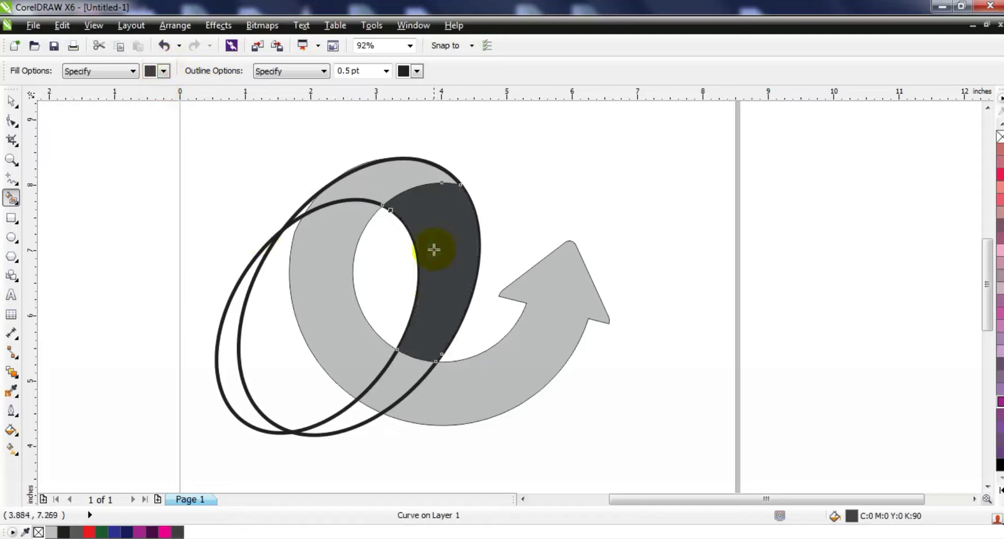
pyautogui.click(391, 383)
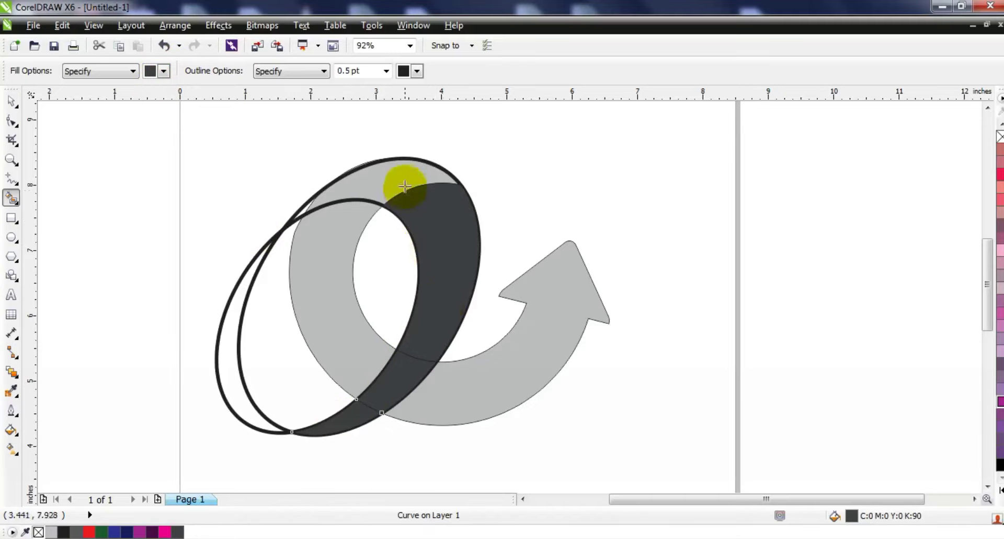
pyautogui.click(405, 180)
# - Delete the tilted ellipse outlines around the dark crescent
pyautogui.click(12, 100)
pyautogui.scroll(2, 115, 297)
pyautogui.press('Escape')
pyautogui.click(325, 220)
pyautogui.press('Delete')
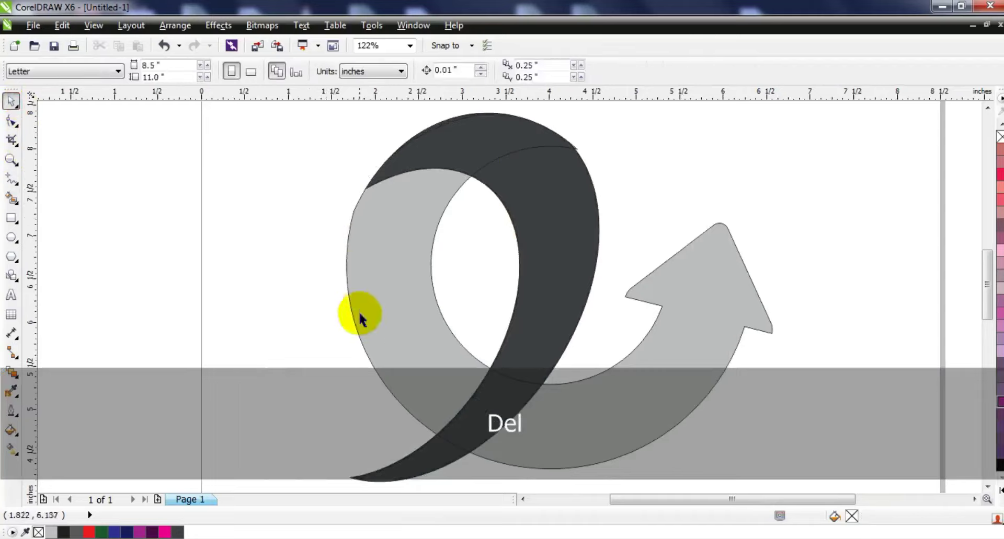
# - Weld all the dark crescent sections into a single shape, from the upper cap down to the pointed tail
pyautogui.click(487, 152)
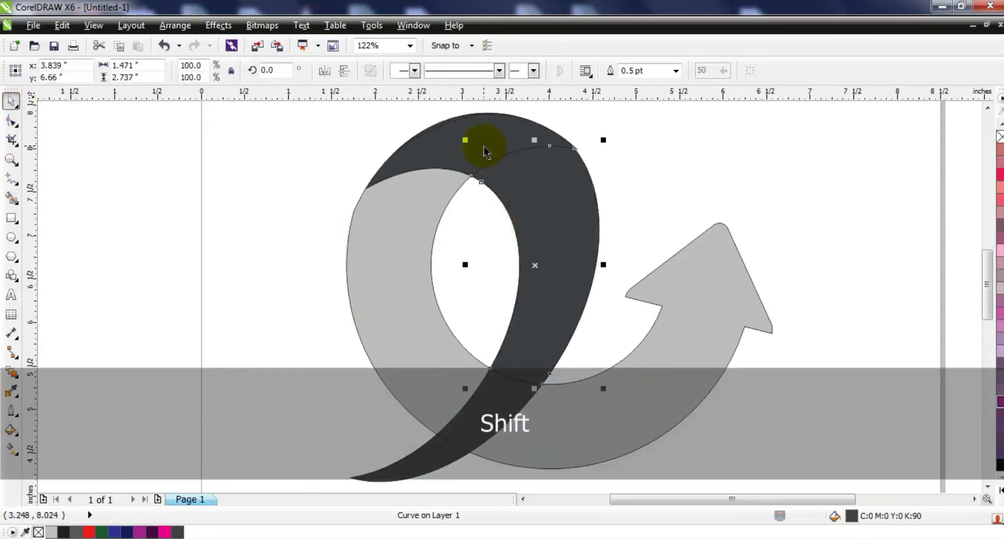
pyautogui.keyDown('shift'); pyautogui.click(457, 130); pyautogui.keyUp('shift')
pyautogui.click(462, 71)
pyautogui.click(270, 191)
pyautogui.click(497, 381)
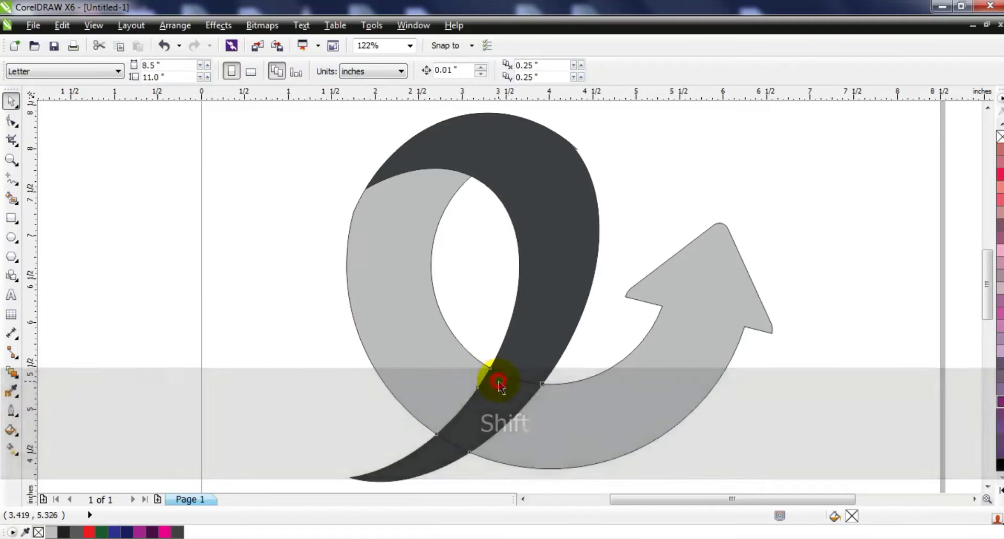
pyautogui.keyDown('shift'); pyautogui.click(410, 449); pyautogui.keyUp('shift')
pyautogui.keyDown('shift'); pyautogui.click(560, 296); pyautogui.keyUp('shift')
pyautogui.click(460, 71)
pyautogui.click(262, 253)
# - Delete the extra node on the grey arrow's upper outer edge beside the dark crescent
pyautogui.click(374, 253)
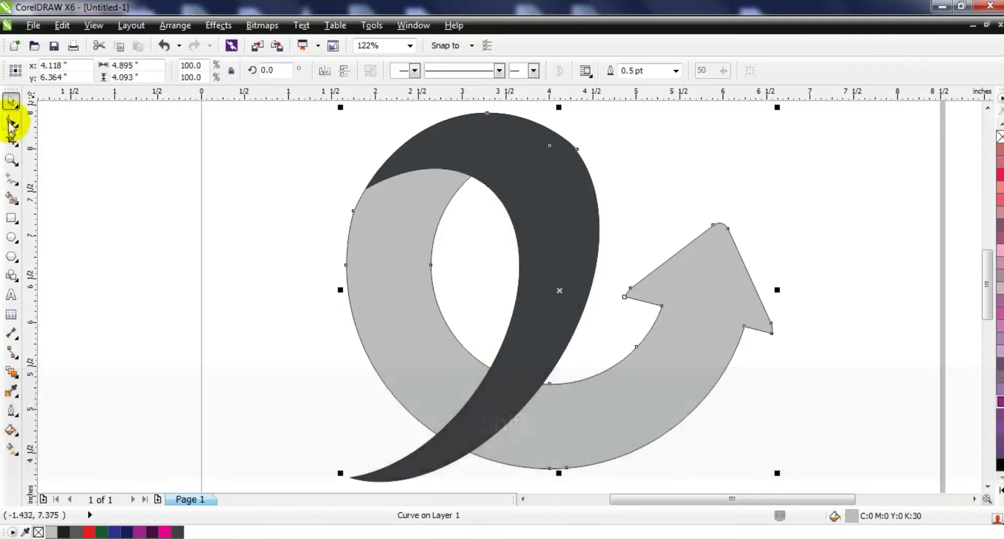
pyautogui.click(11, 120)
pyautogui.press('Delete')
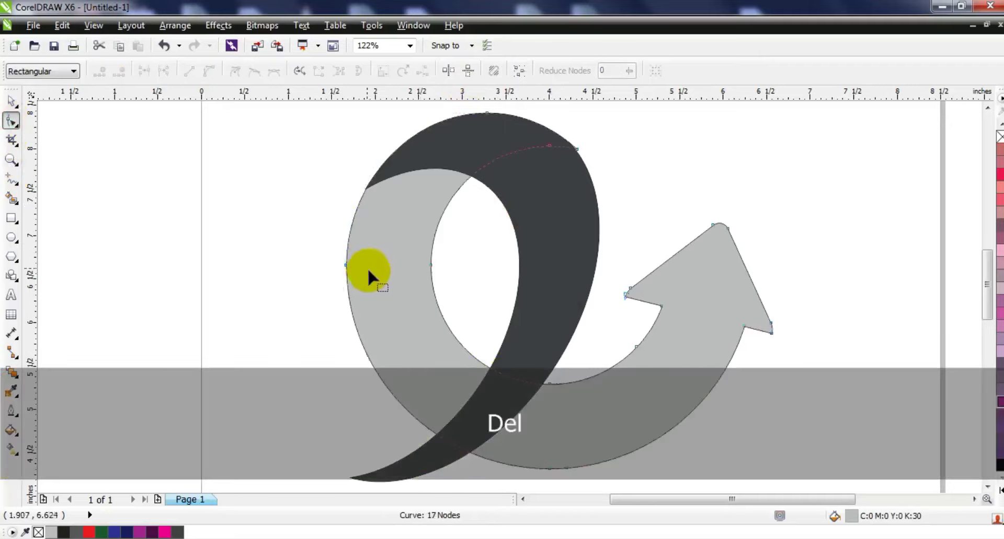
pyautogui.click(11, 101)
pyautogui.press('F3')
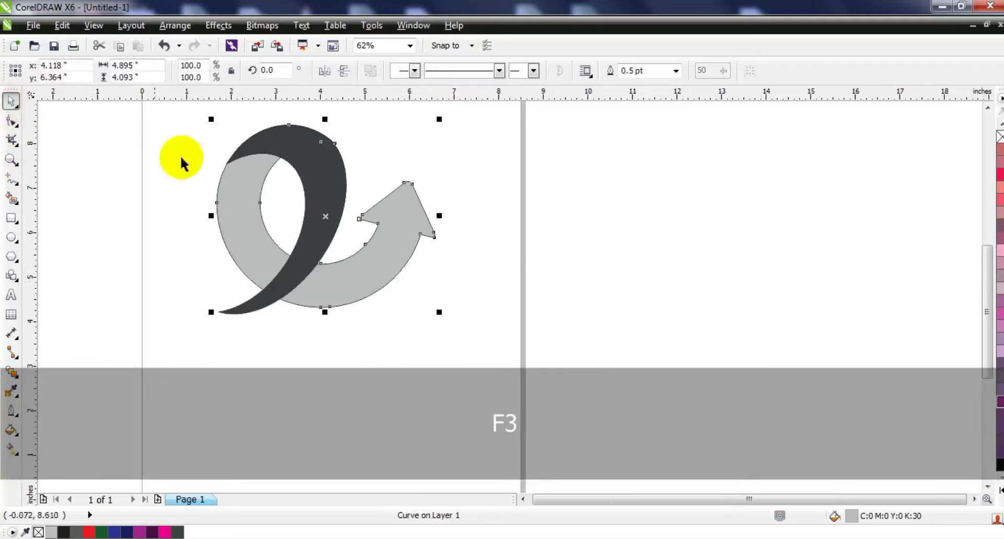
pyautogui.press('Escape')
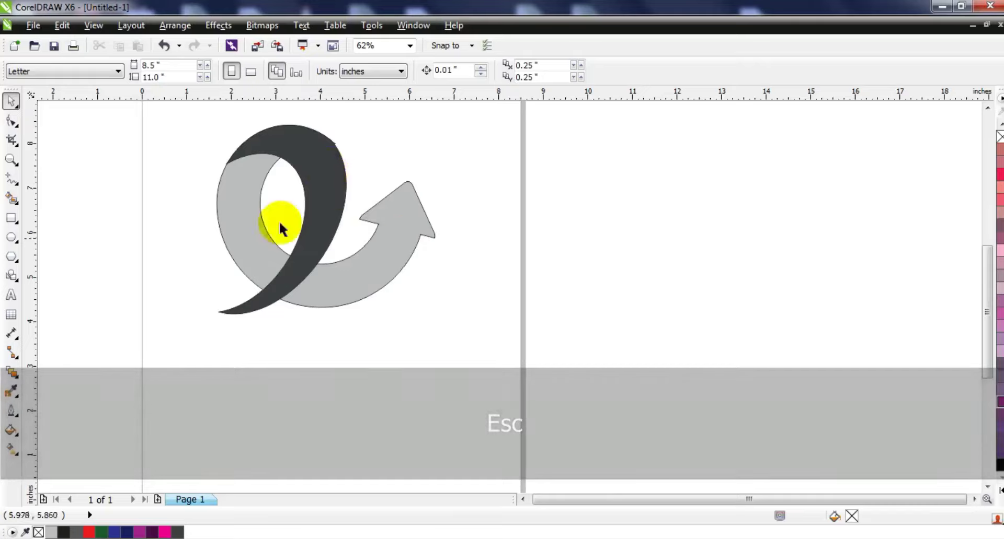
# - Move the grey arrow's upper tail-end node slightly inward so it is hidden behind the dark crescent
pyautogui.click(12, 159)
pyautogui.moveTo(219, 118); pyautogui.dragTo(540, 354)
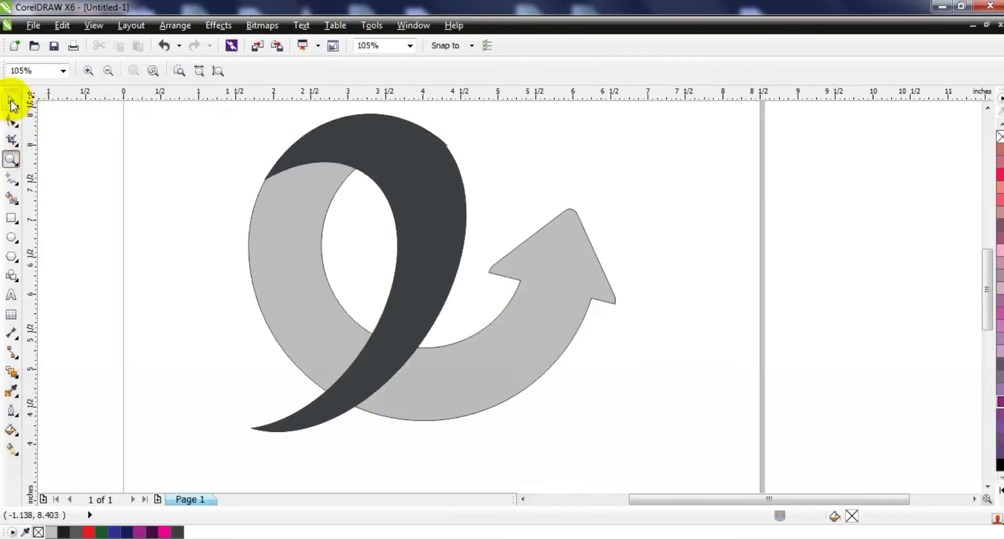
pyautogui.click(12, 101)
pyautogui.click(328, 181)
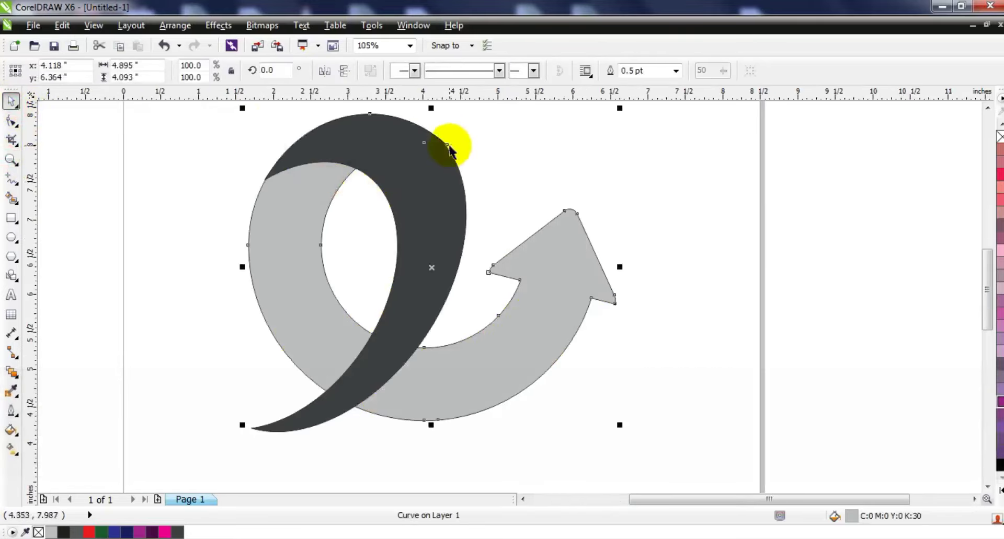
pyautogui.click(11, 121)
pyautogui.moveTo(448, 144); pyautogui.dragTo(448, 146)
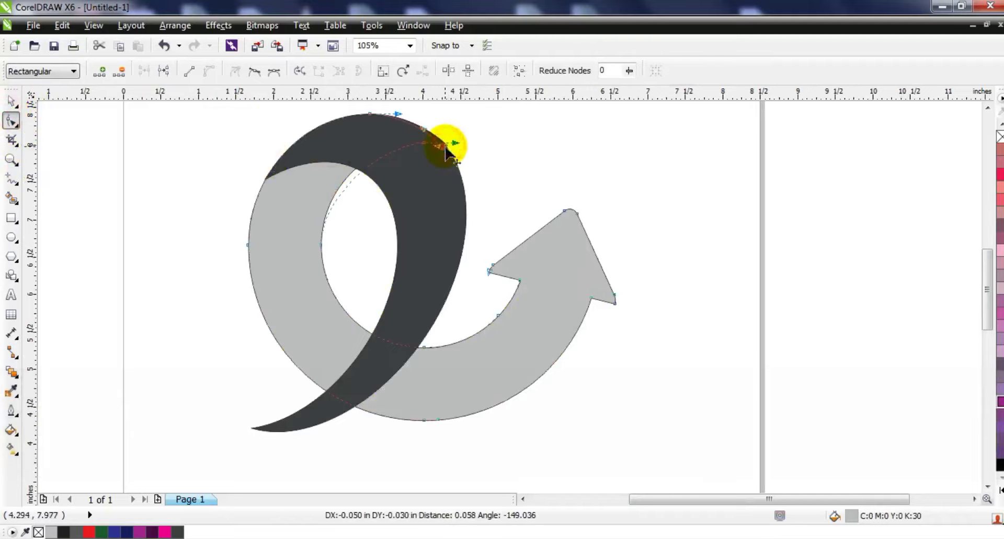
pyautogui.click(11, 101)
pyautogui.click(58, 184)
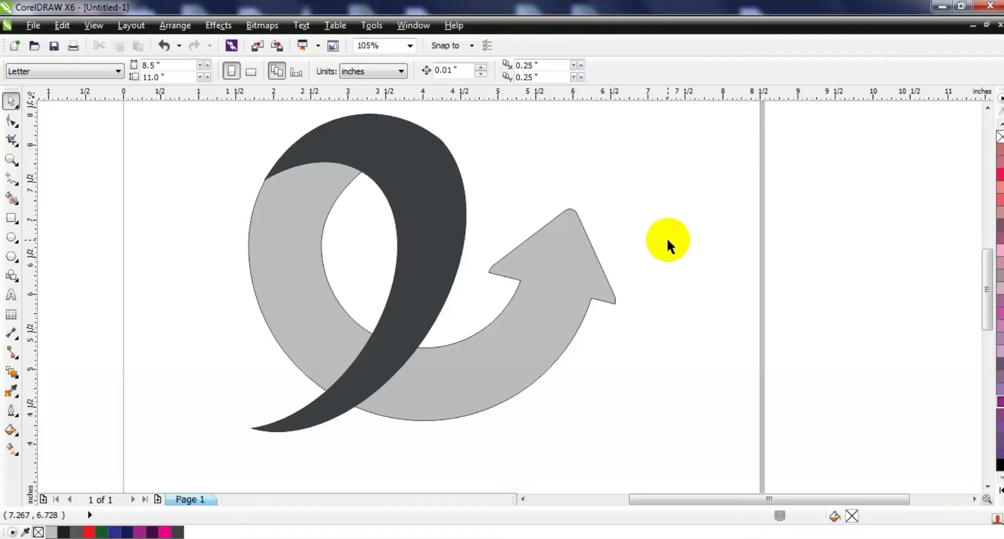
# - Draw a 1.5 pt two-segment line from the ring's inner edge to the arrowhead's lower outer notch and slightly beyond it
pyautogui.click(12, 181)
pyautogui.click(675, 71)
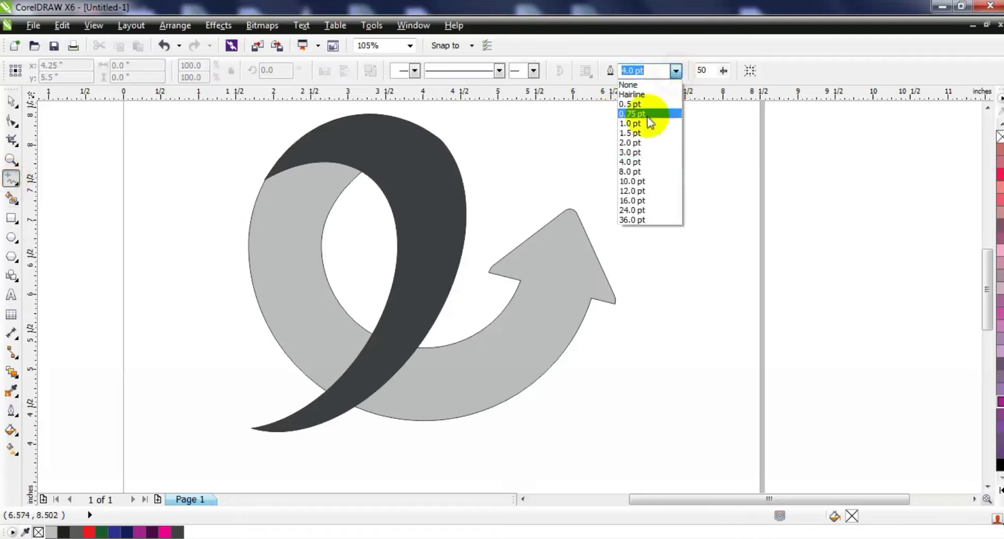
pyautogui.click(633, 133)
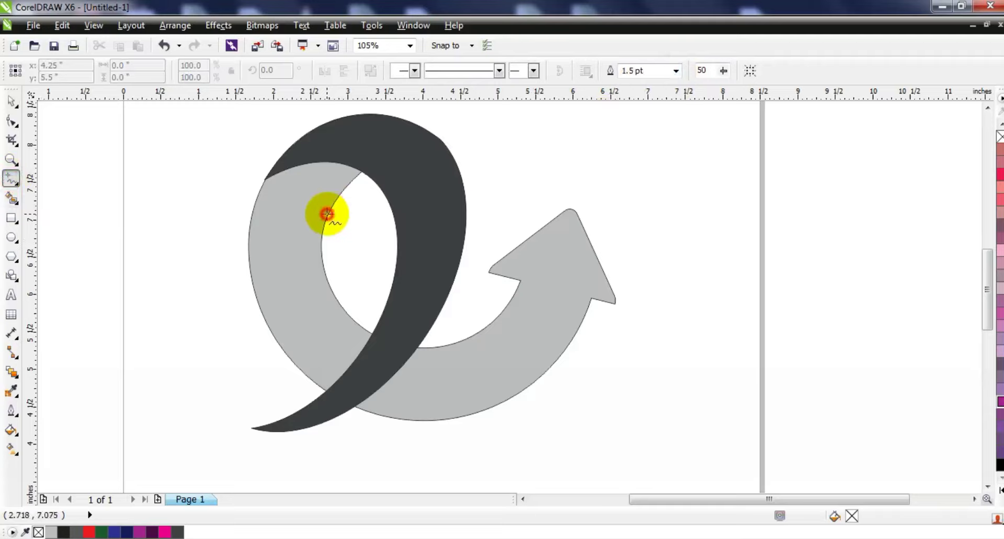
pyautogui.click(591, 299)
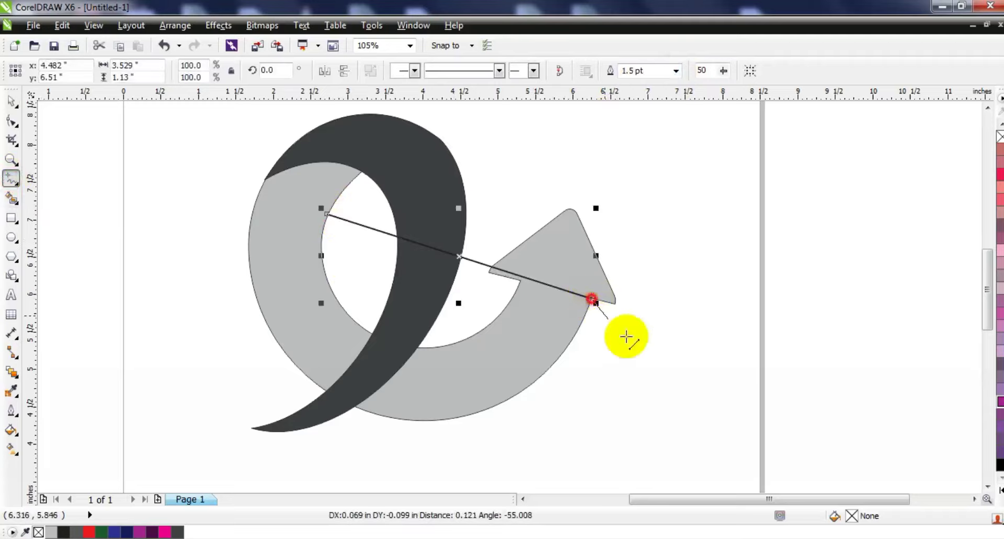
pyautogui.doubleClick(638, 345)
# - Bend the line's long segment into a curve that follows the ring's inner edge and sweeps up to the arrowhead's outer notch
pyautogui.click(11, 120)
pyautogui.moveTo(248, 186); pyautogui.dragTo(695, 438)
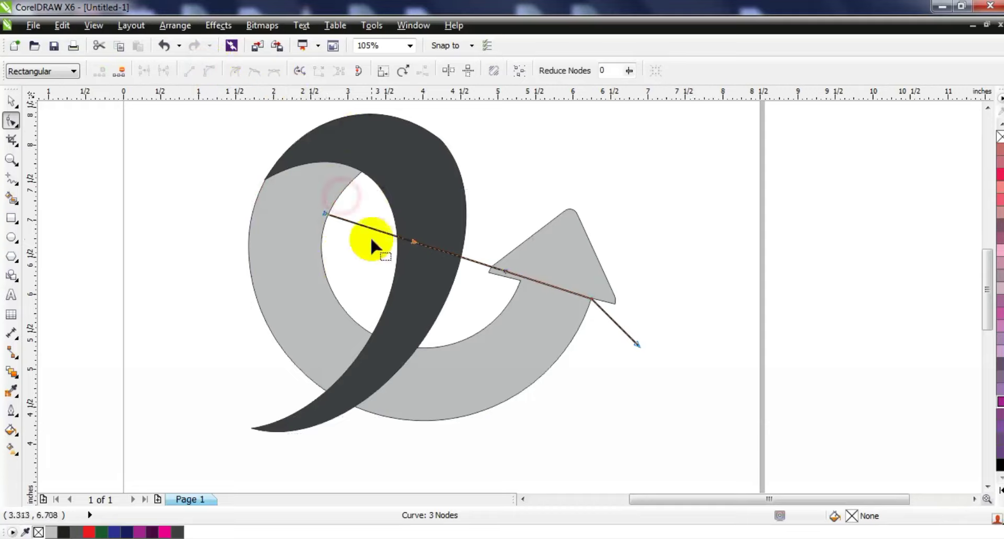
pyautogui.moveTo(415, 241); pyautogui.dragTo(337, 319)
pyautogui.moveTo(288, 340); pyautogui.dragTo(283, 347)
pyautogui.moveTo(503, 273); pyautogui.dragTo(475, 369)
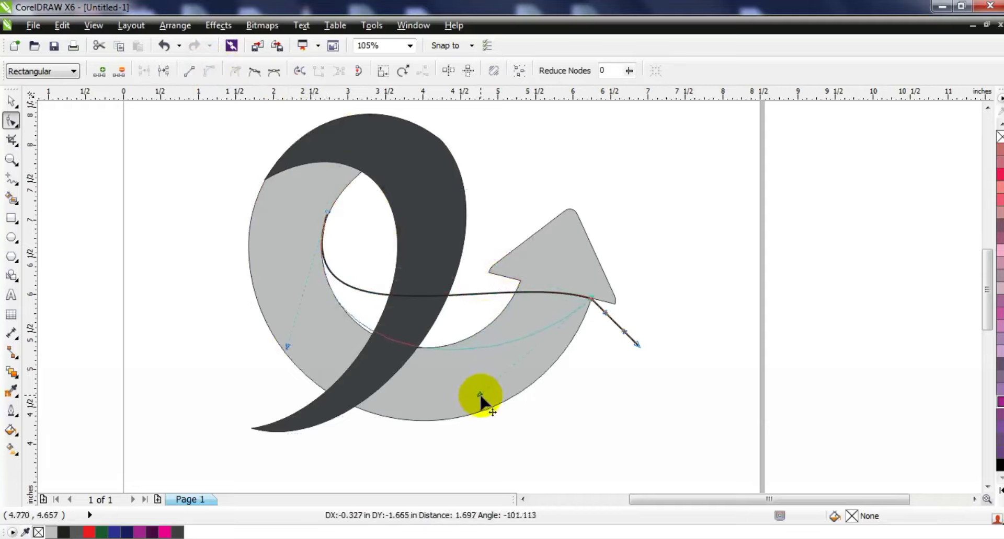
pyautogui.moveTo(479, 406); pyautogui.dragTo(478, 404)
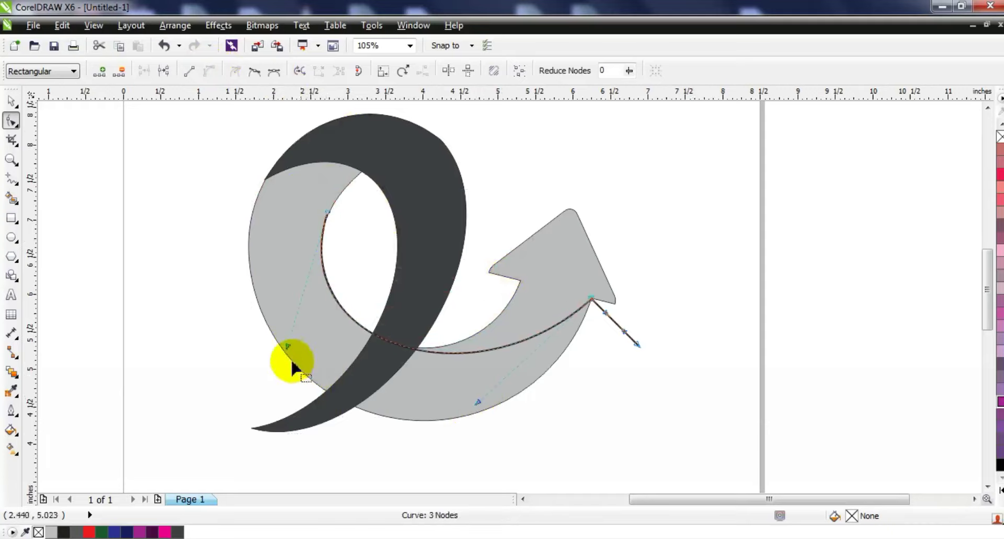
pyautogui.moveTo(284, 350); pyautogui.dragTo(291, 358)
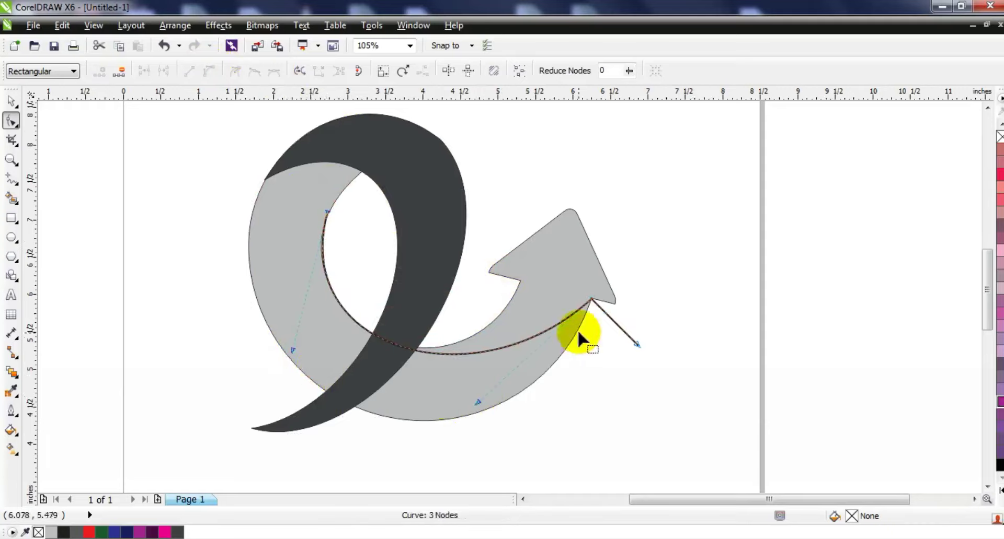
# - Smart Fill the arrowhead and its inner band above the curved line with 90% black, and delete the line
pyautogui.click(12, 199)
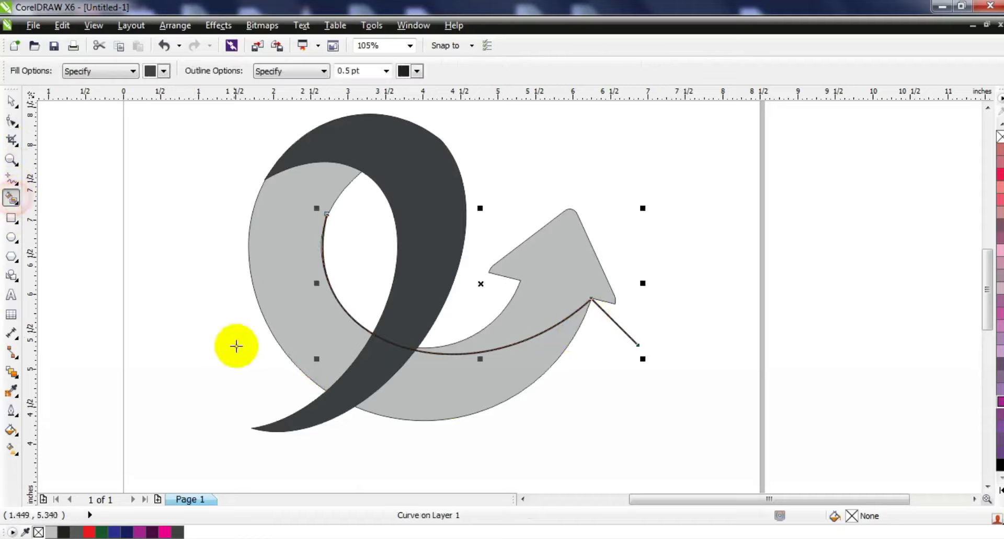
pyautogui.click(560, 274)
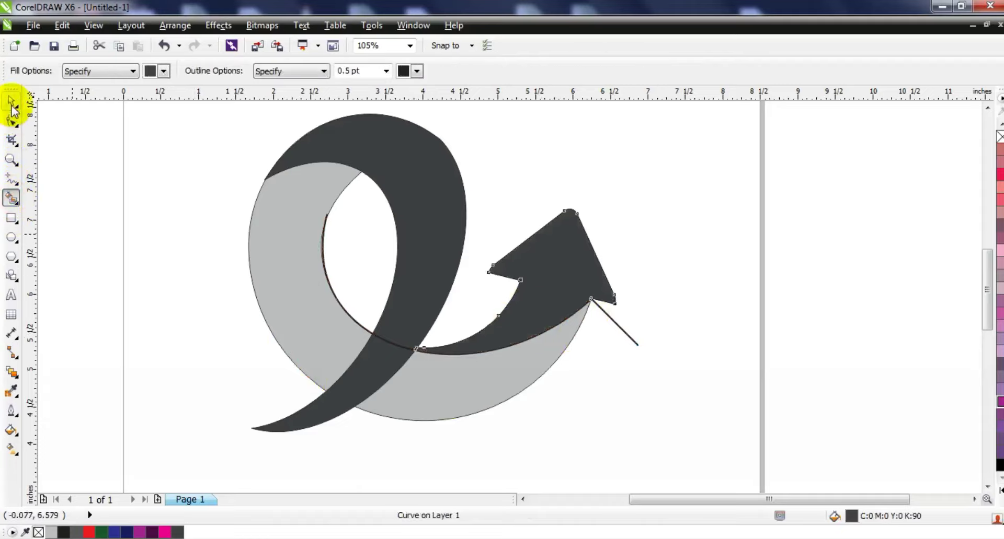
pyautogui.click(11, 104)
pyautogui.click(610, 320)
pyautogui.press('Delete')
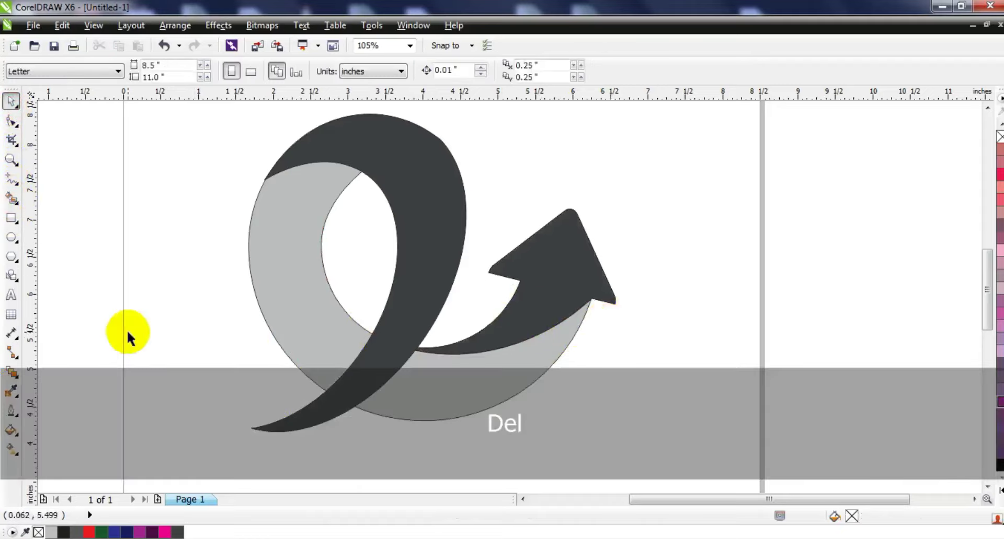
# - Draw a circle about 3.54 inches in diameter and place it over the grey ring, near its left and lower outer edges
pyautogui.click(11, 239)
pyautogui.moveTo(245, 220); pyautogui.dragTo(377, 443)
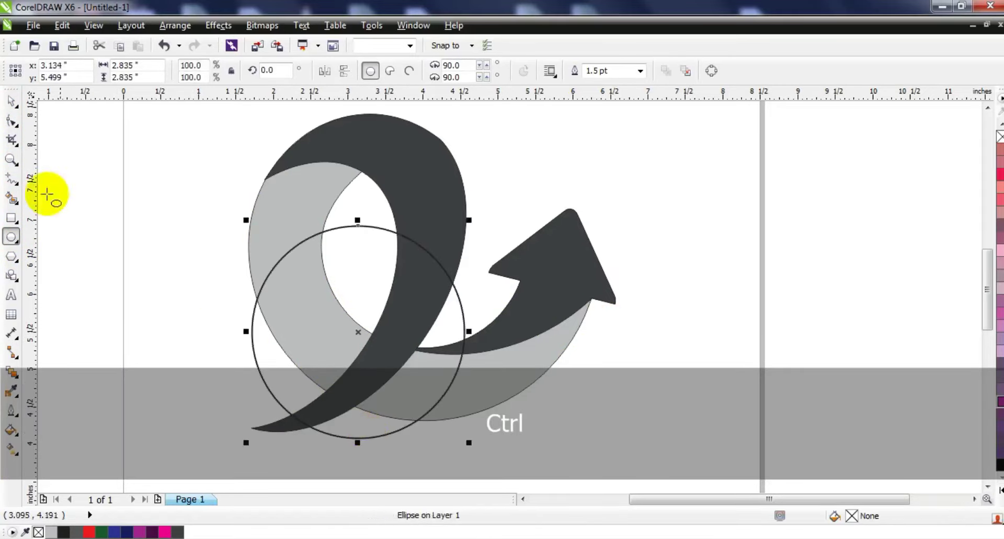
pyautogui.click(8, 103)
pyautogui.moveTo(267, 385); pyautogui.dragTo(330, 315)
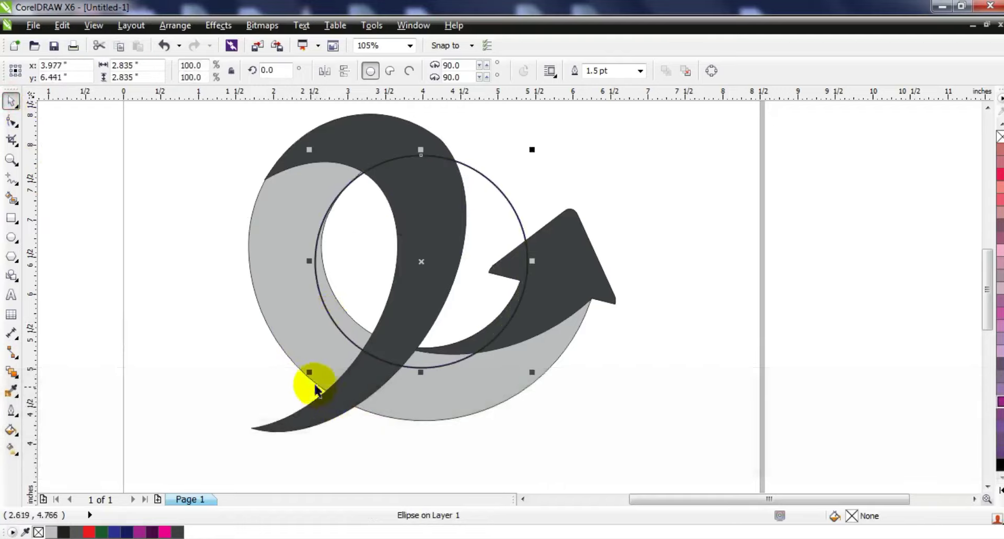
pyautogui.moveTo(309, 373); pyautogui.dragTo(275, 486)
pyautogui.moveTo(381, 213); pyautogui.dragTo(398, 216)
pyautogui.moveTo(286, 371); pyautogui.dragTo(277, 406)
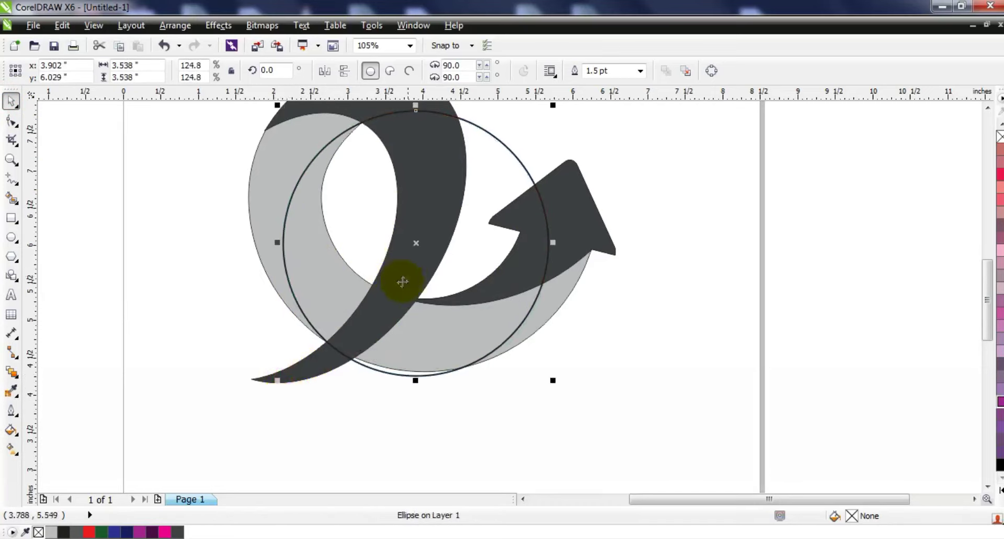
# - Smart Fill the ring's left area outside the circle with 90% black, and delete the circle
pyautogui.click(12, 201)
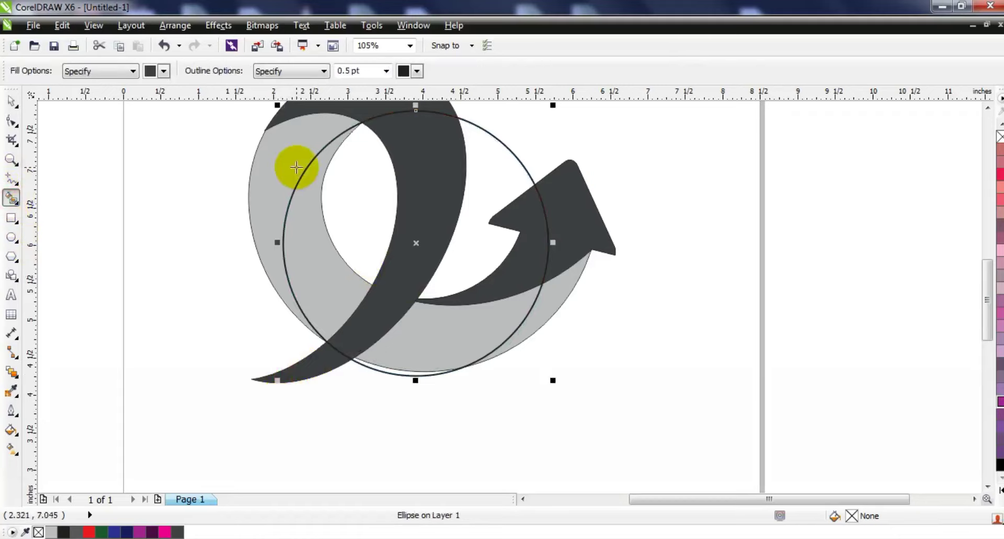
pyautogui.click(295, 167)
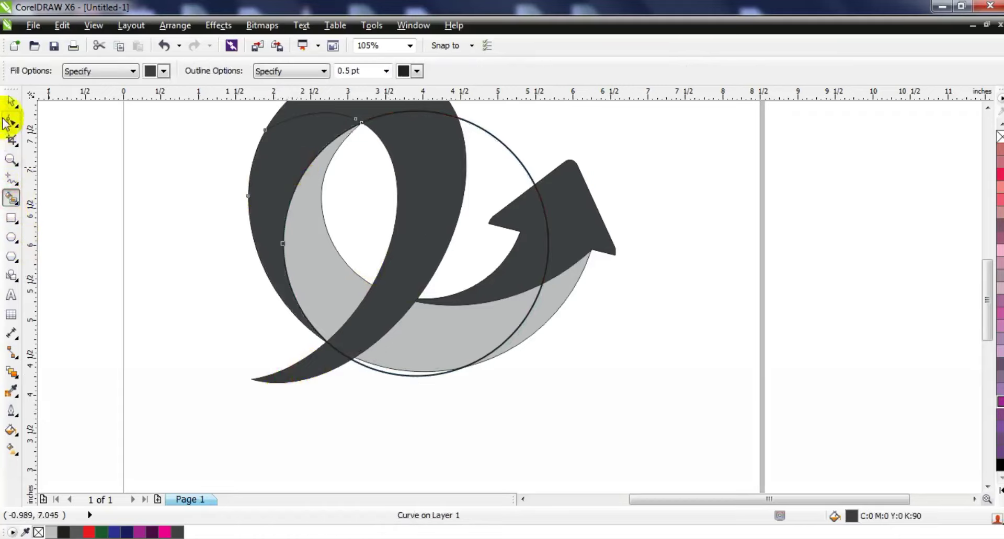
pyautogui.click(12, 101)
pyautogui.scroll(-2, 233, 290)
pyautogui.press('Escape')
pyautogui.click(379, 238)
pyautogui.press('Delete')
pyautogui.moveTo(497, 381); pyautogui.dragTo(188, 144)
pyautogui.hotkey('shift', 'F2')
pyautogui.press('Escape')
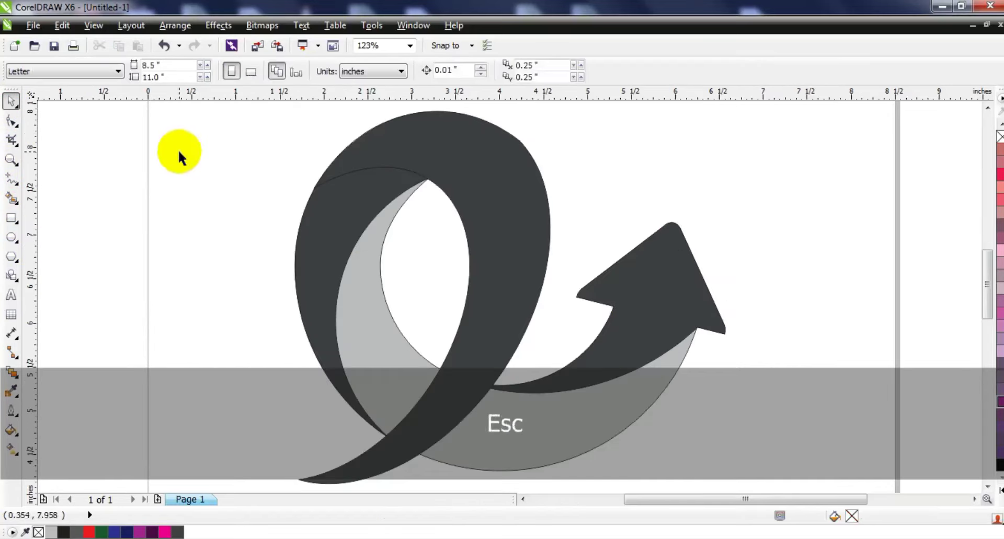
pyautogui.press('F3')
pyautogui.click(10, 160)
pyautogui.moveTo(193, 124); pyautogui.dragTo(502, 336)
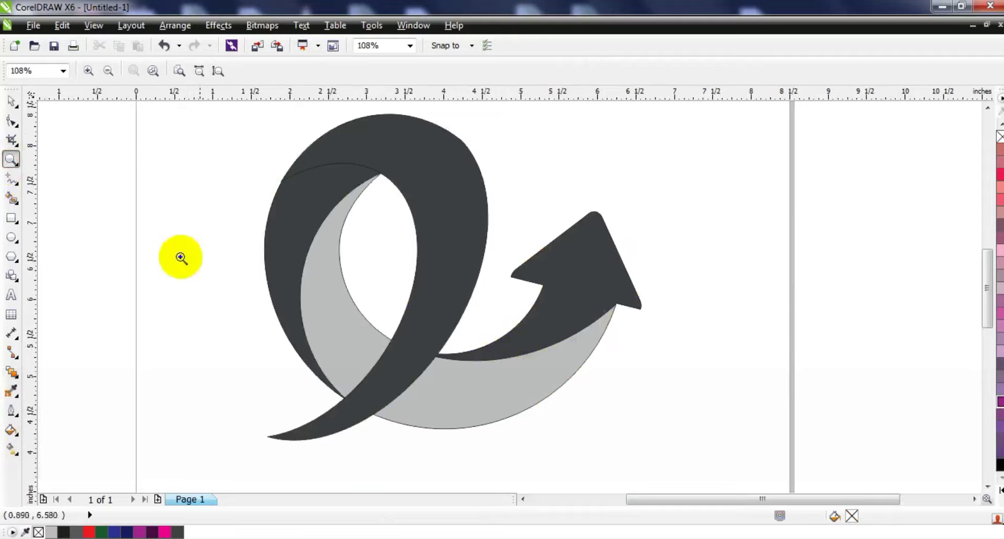
pyautogui.click(10, 100)
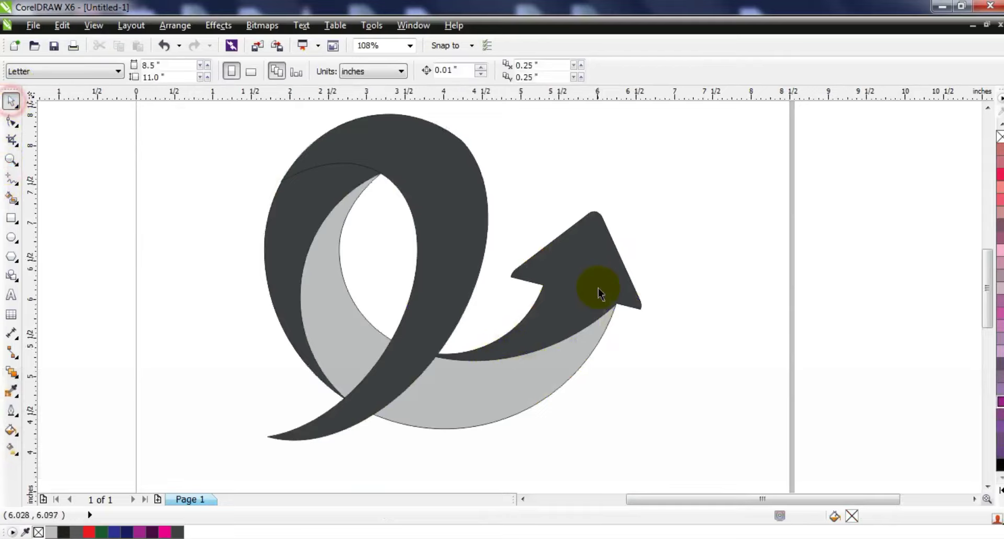
# - Give the arrowhead a linear gradient from red at its narrow tail up to orange at the head
pyautogui.click(599, 291)
pyautogui.click(89, 533)
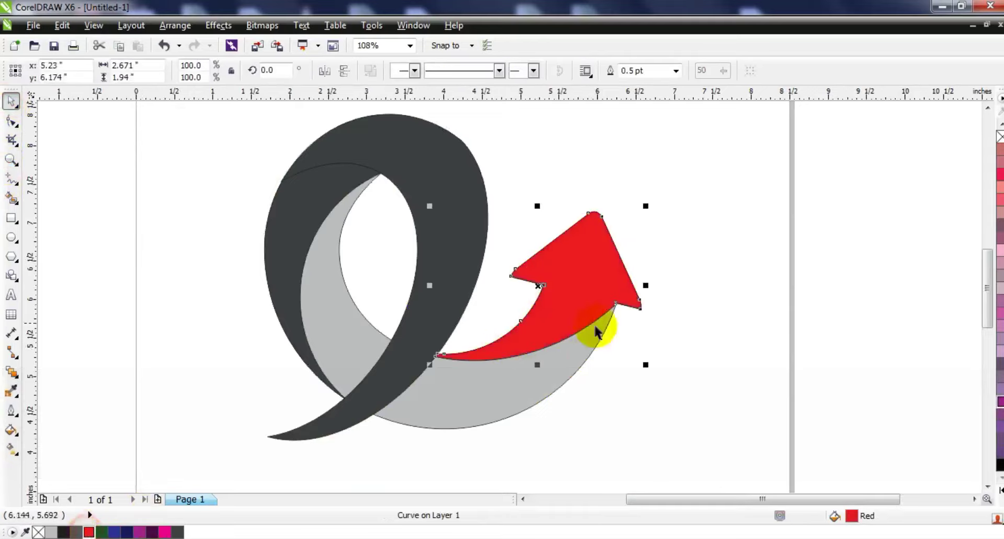
pyautogui.press('g')
pyautogui.moveTo(573, 257); pyautogui.dragTo(573, 252)
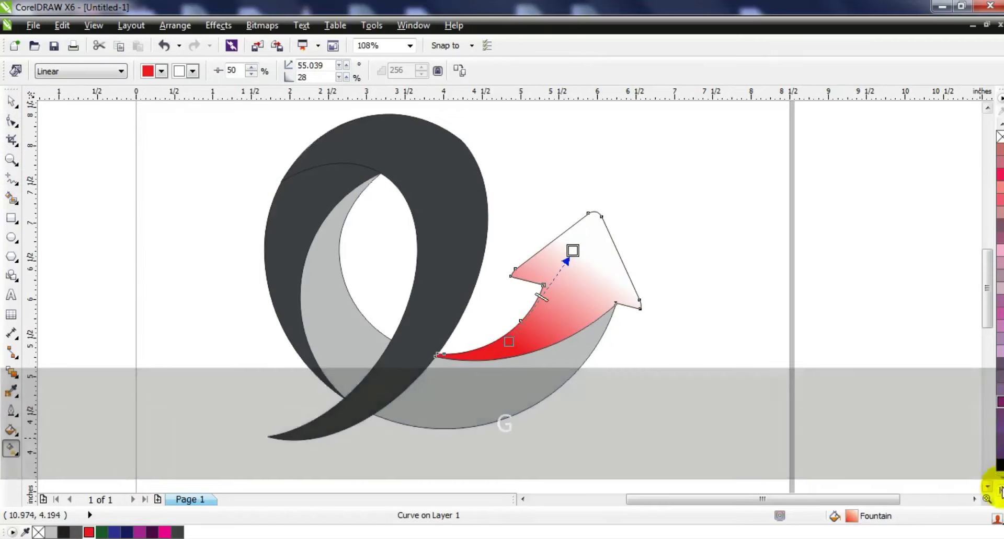
pyautogui.click(999, 490)
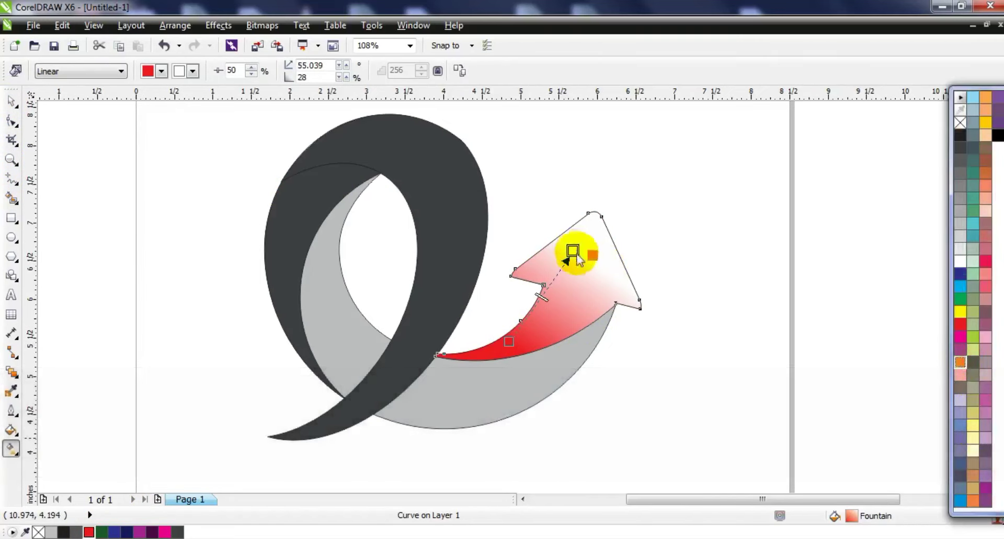
pyautogui.moveTo(576, 256); pyautogui.dragTo(574, 253)
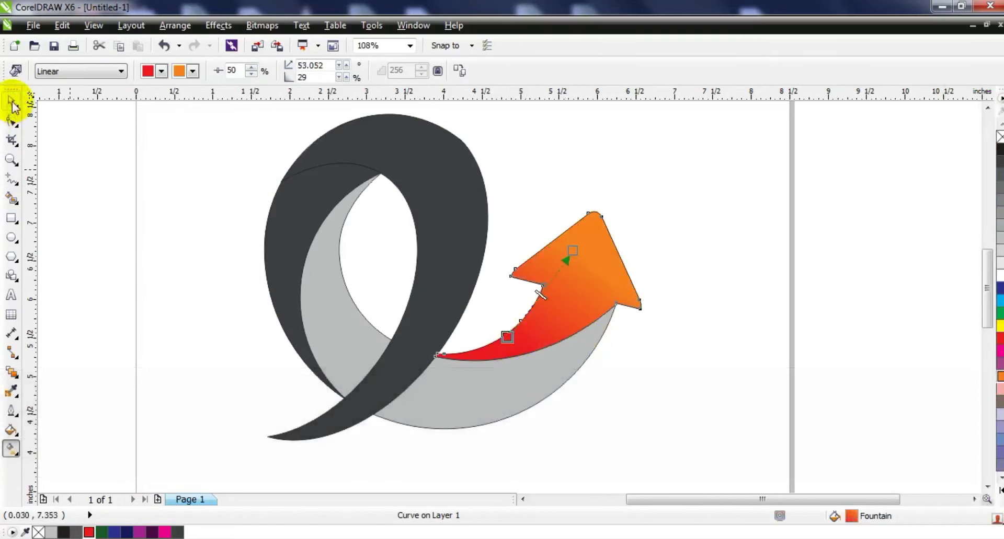
# - Fill the grey ring with a linear gradient from dark green through bright green to golden yellow toward the arrowhead
pyautogui.click(13, 107)
pyautogui.click(340, 359)
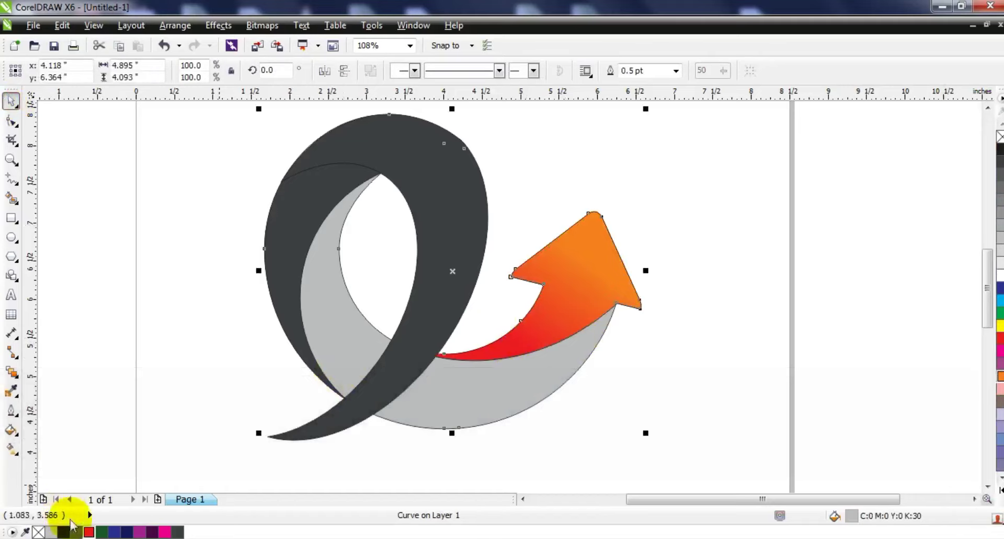
pyautogui.click(102, 532)
pyautogui.press('g')
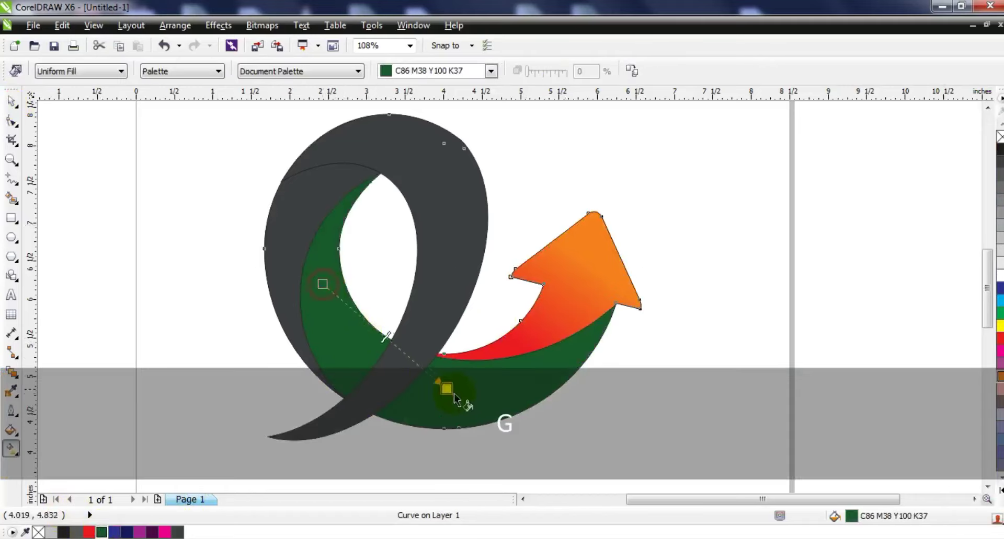
pyautogui.moveTo(453, 395); pyautogui.dragTo(467, 400)
pyautogui.moveTo(1000, 314); pyautogui.dragTo(382, 331)
pyautogui.click(1000, 490)
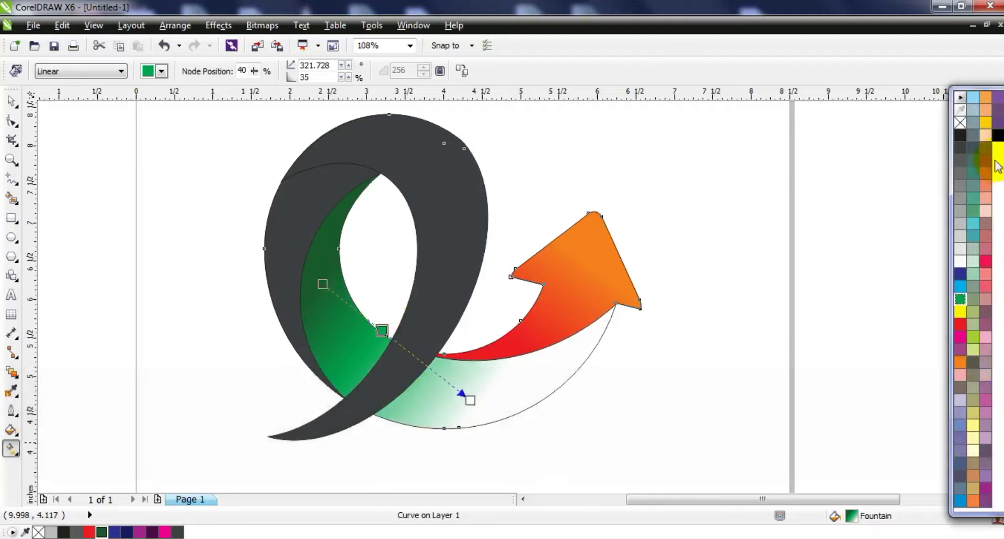
pyautogui.moveTo(984, 131); pyautogui.dragTo(470, 401)
pyautogui.moveTo(469, 402); pyautogui.dragTo(594, 426)
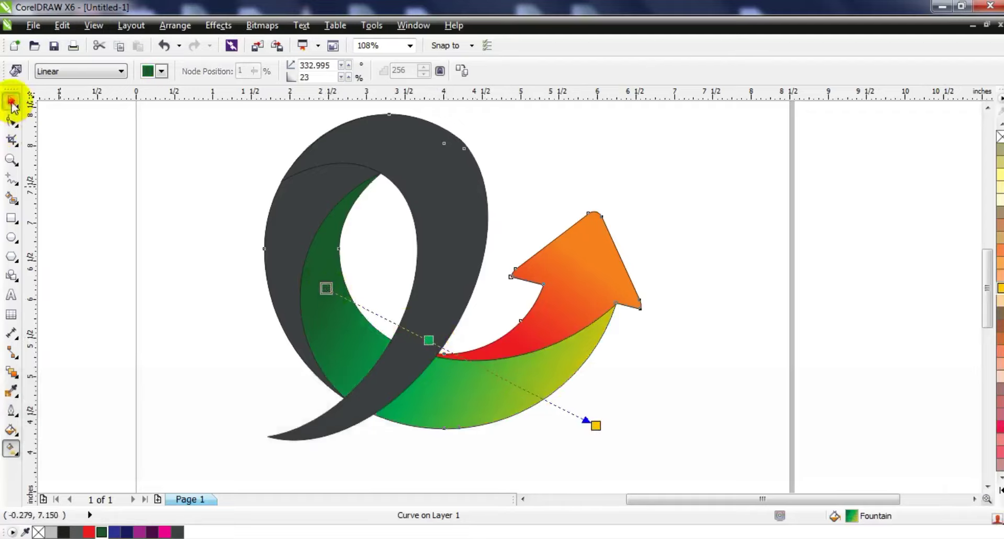
# - Give the loop's outer left section a linear gradient from dark purple at its upper end to magenta at its lower end
pyautogui.click(11, 102)
pyautogui.click(99, 279)
pyautogui.click(309, 214)
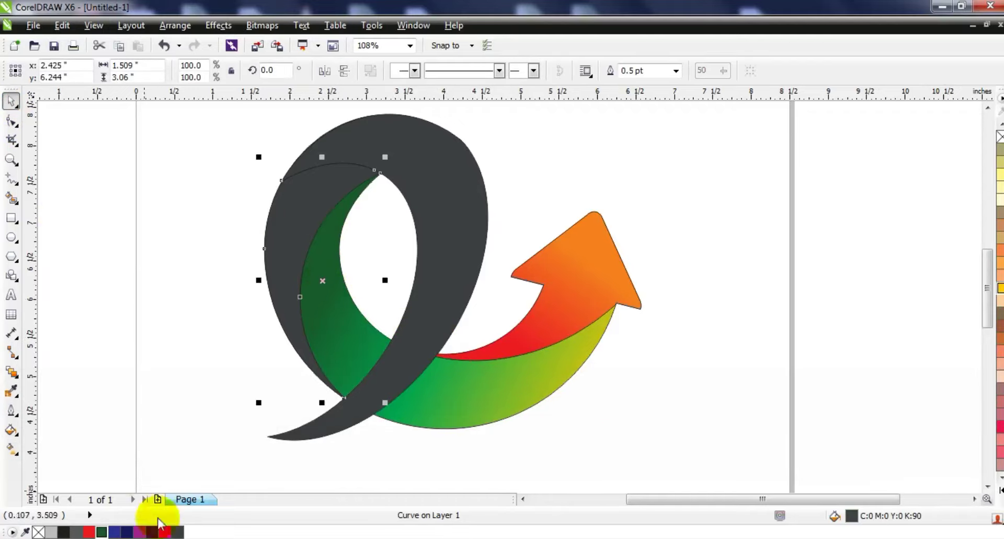
pyautogui.click(153, 532)
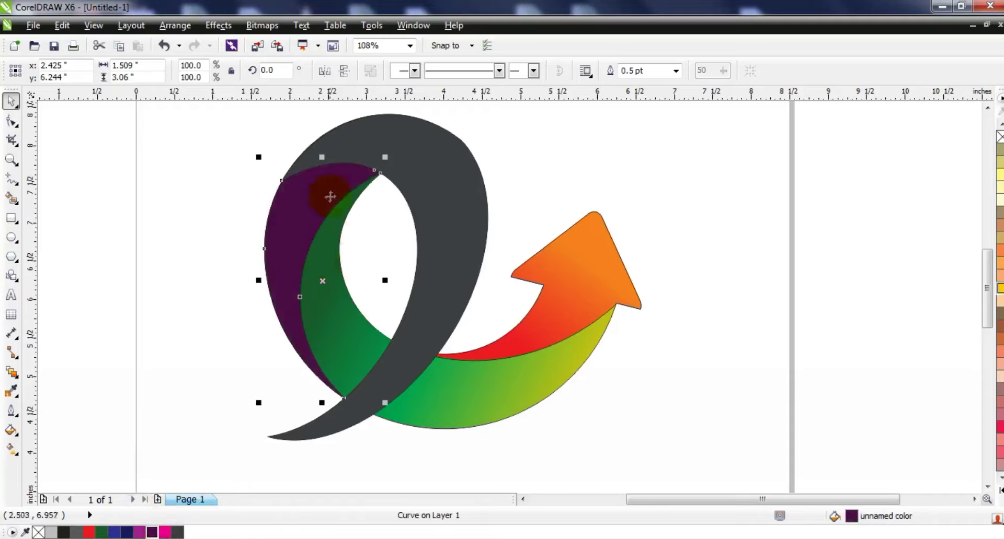
pyautogui.press('g')
pyautogui.moveTo(318, 191); pyautogui.dragTo(303, 321)
pyautogui.moveTo(158, 529); pyautogui.dragTo(303, 321)
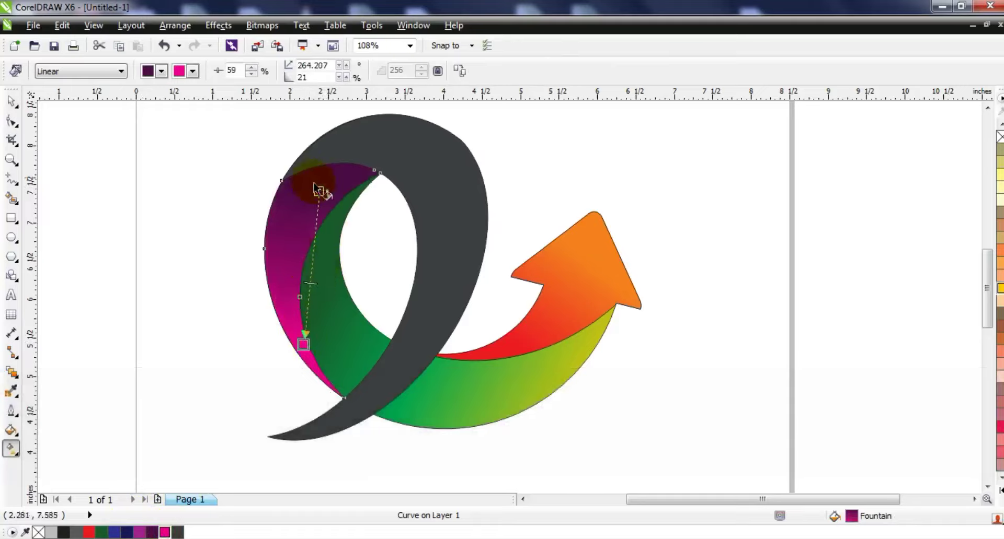
# - Fill the large dark loop with a linear gradient from navy at the upper part to cyan at the tail, shifting the midpoint toward the tail
pyautogui.click(11, 101)
pyautogui.click(142, 269)
pyautogui.click(454, 201)
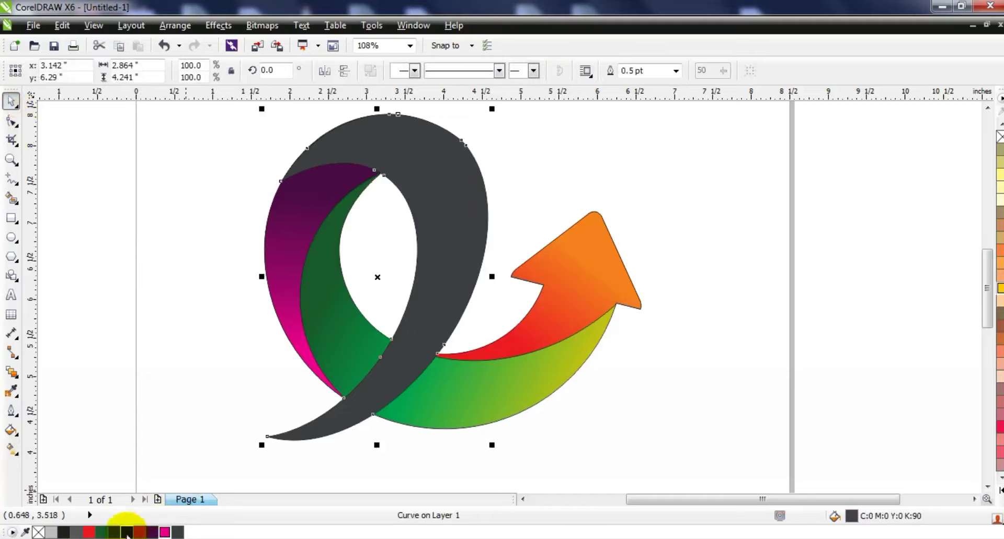
pyautogui.click(126, 532)
pyautogui.press('g')
pyautogui.moveTo(425, 200); pyautogui.dragTo(370, 380)
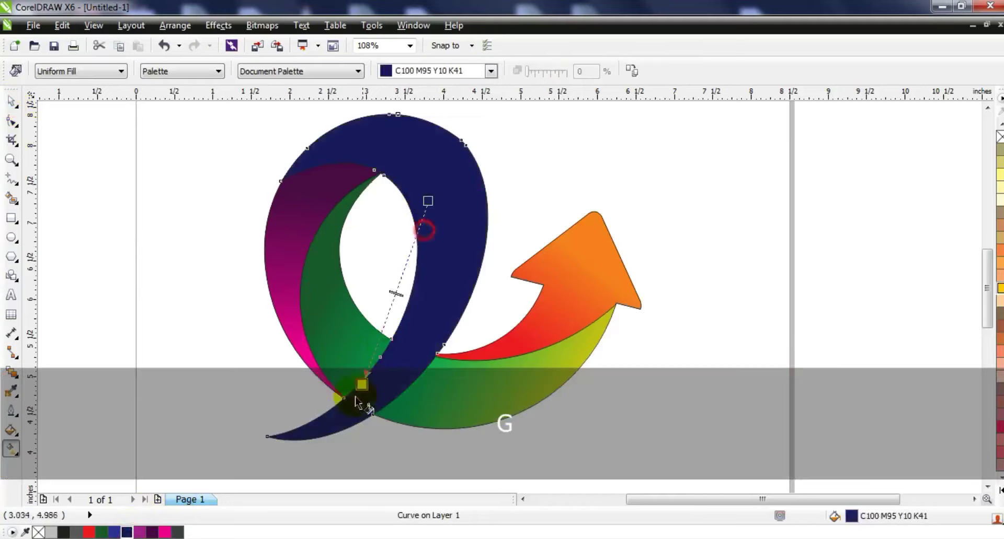
pyautogui.moveTo(316, 426); pyautogui.dragTo(315, 424)
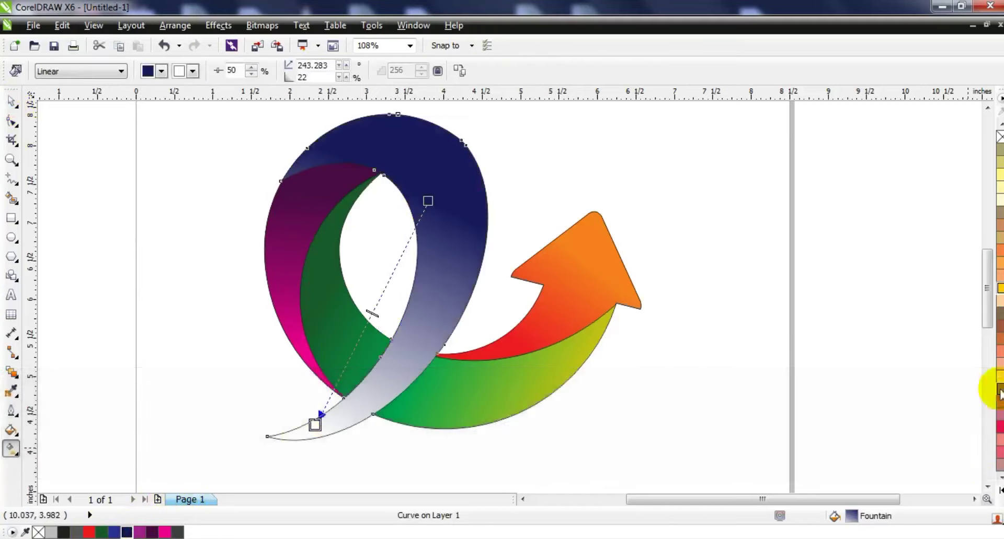
pyautogui.click(996, 490)
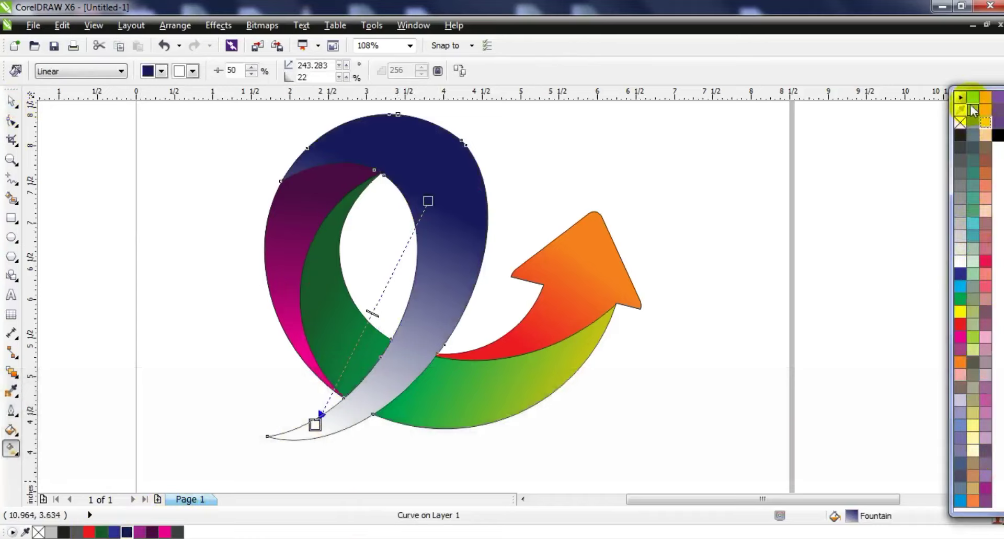
pyautogui.moveTo(964, 289); pyautogui.dragTo(318, 427)
pyautogui.moveTo(372, 313); pyautogui.dragTo(361, 338)
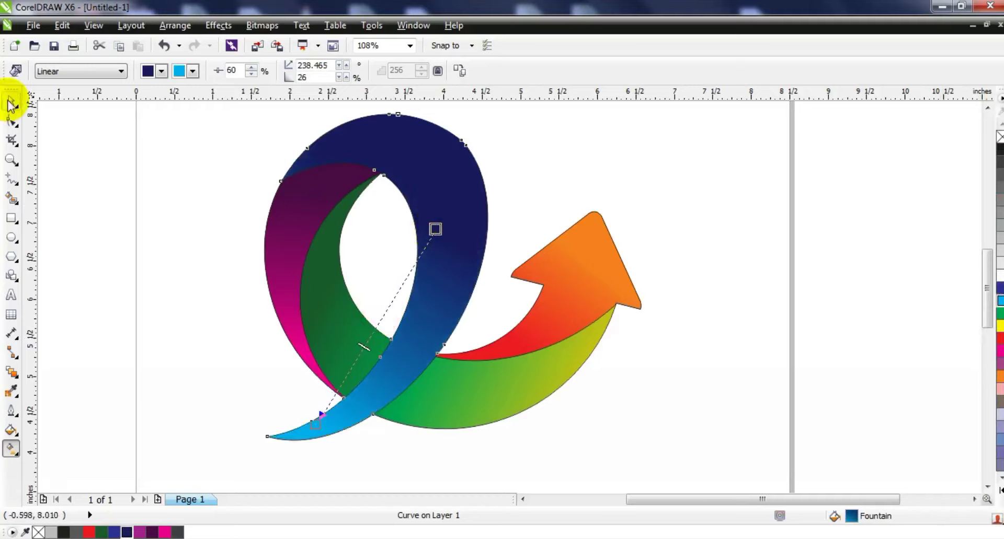
# - Select all four coloured logo pieces and remove their outlines
pyautogui.click(11, 105)
pyautogui.press('F3')
pyautogui.press('Escape')
pyautogui.moveTo(536, 353); pyautogui.dragTo(272, 159)
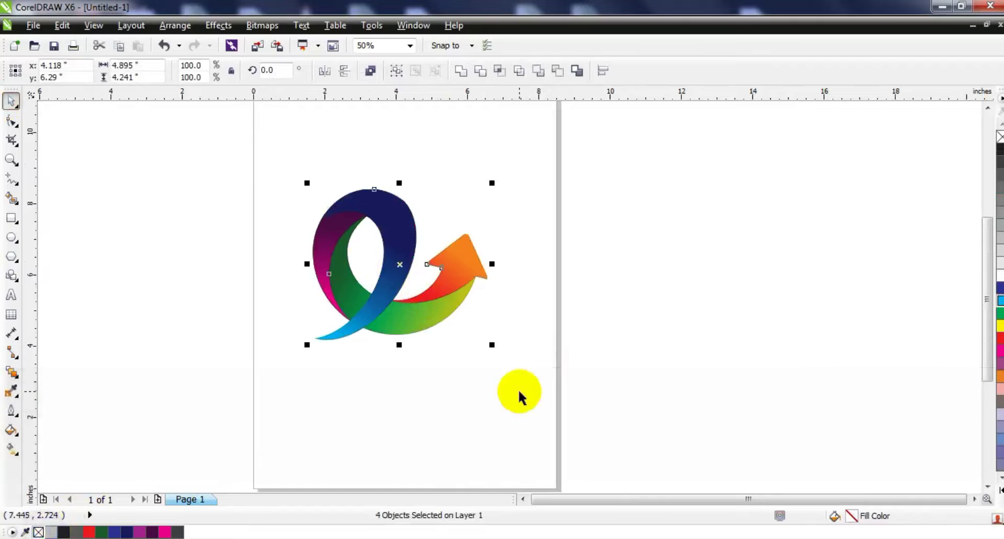
pyautogui.click(519, 397)
# - Draw two two-segment freehand lines: one from the loop's lower crossing via its inner tip past the purple band, one from the blue band via the arrowhead notch
pyautogui.click(11, 160)
pyautogui.moveTo(269, 149); pyautogui.dragTo(582, 352)
pyautogui.moveTo(259, 147); pyautogui.dragTo(675, 448)
pyautogui.click(12, 219)
pyautogui.click(11, 179)
pyautogui.click(417, 218)
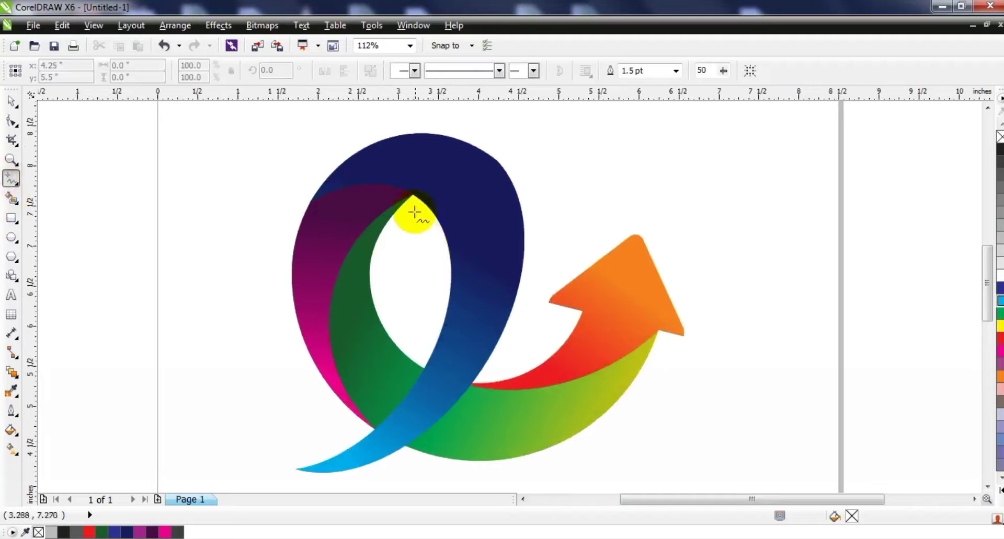
pyautogui.click(376, 434)
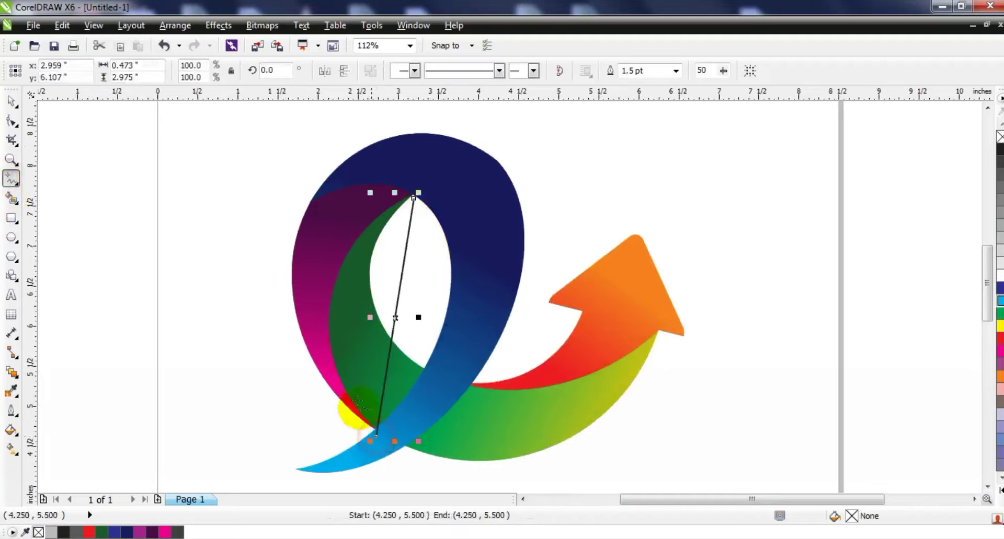
pyautogui.moveTo(413, 197); pyautogui.dragTo(299, 205)
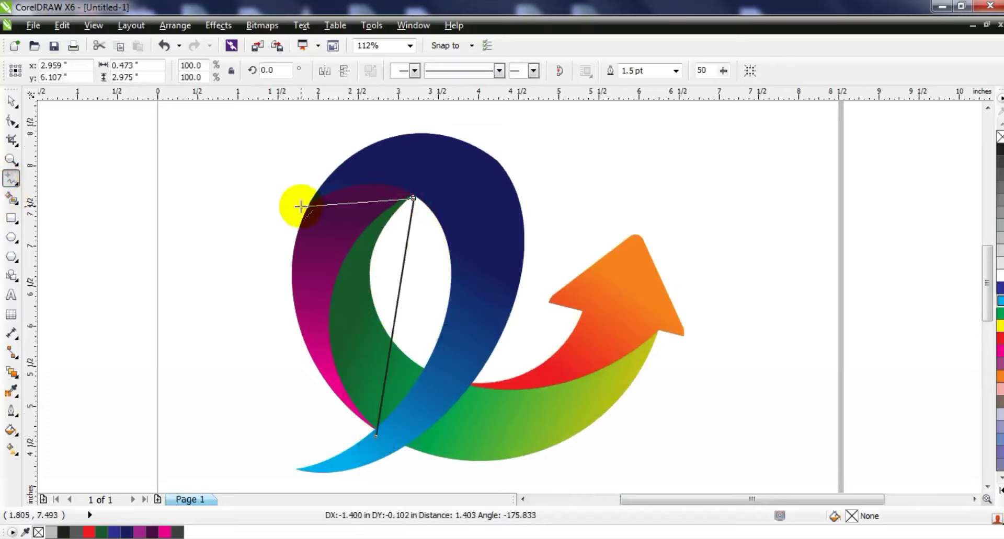
pyautogui.moveTo(463, 375); pyautogui.dragTo(704, 358)
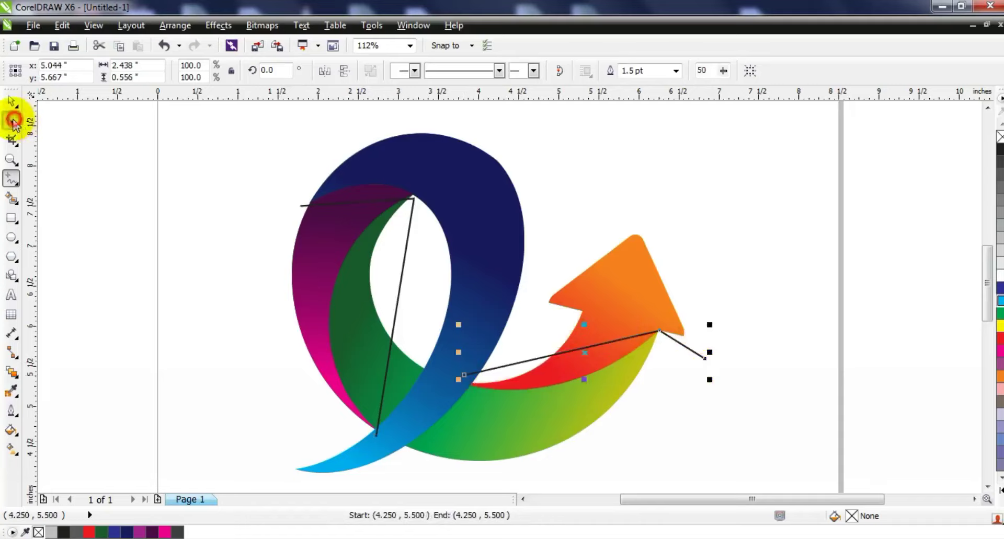
# - Convert the arrow line's long segment to a curve and bend it just above the red and green boundary
pyautogui.click(12, 121)
pyautogui.click(209, 70)
pyautogui.moveTo(559, 354); pyautogui.dragTo(551, 381)
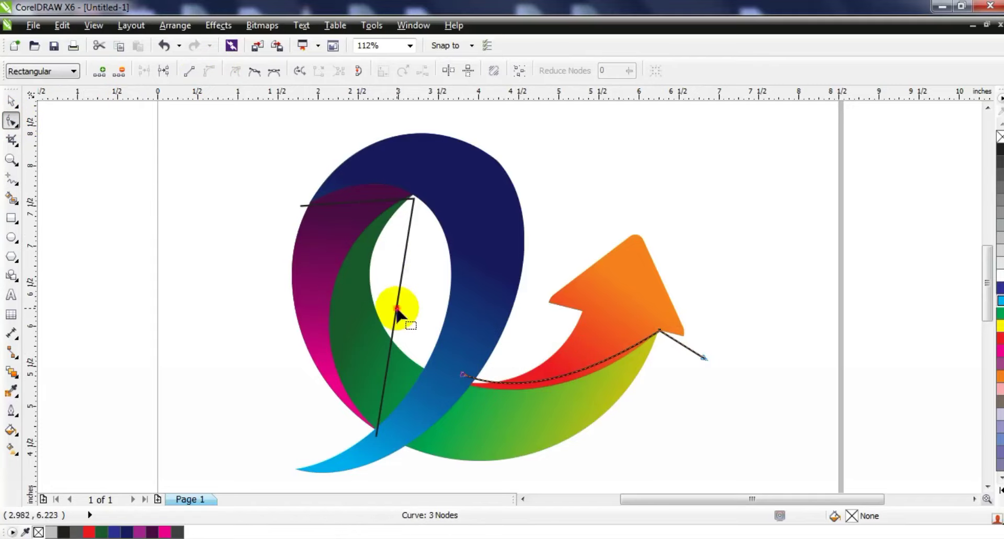
# - Convert the loop line's segments to curves and bend them just inside the purple band's upper edge and the green band's outer edge
pyautogui.moveTo(219, 162); pyautogui.dragTo(455, 453)
pyautogui.click(206, 72)
pyautogui.moveTo(368, 204); pyautogui.dragTo(364, 189)
pyautogui.moveTo(399, 296); pyautogui.dragTo(343, 284)
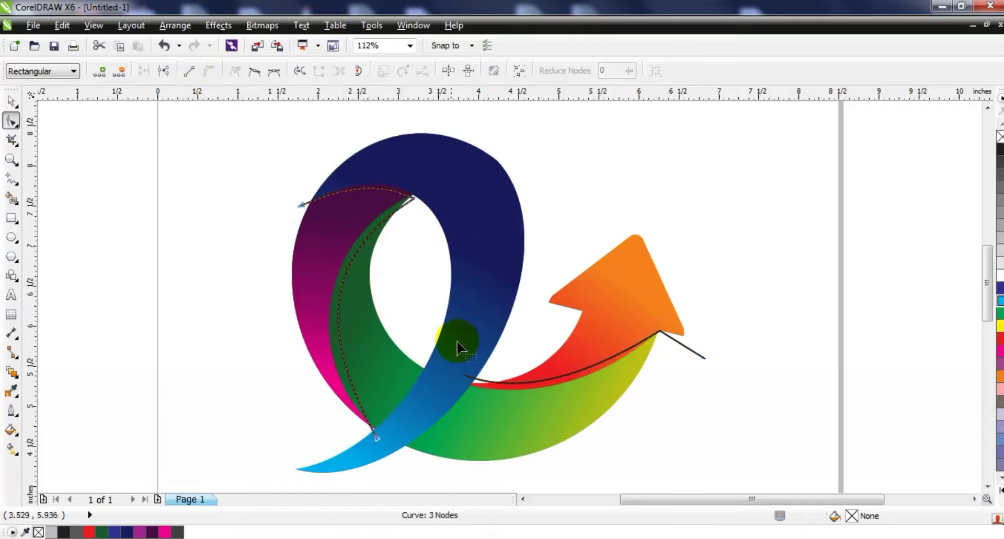
# - Smart Fill the thin slivers between the curved lines and the purple, green and red band edges with 90% black
pyautogui.click(11, 177)
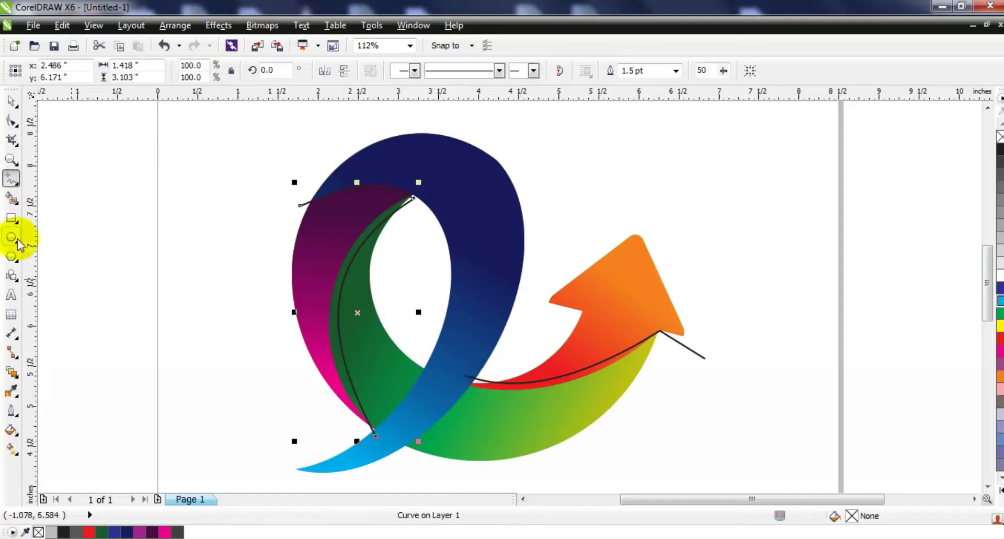
pyautogui.click(11, 198)
pyautogui.click(349, 264)
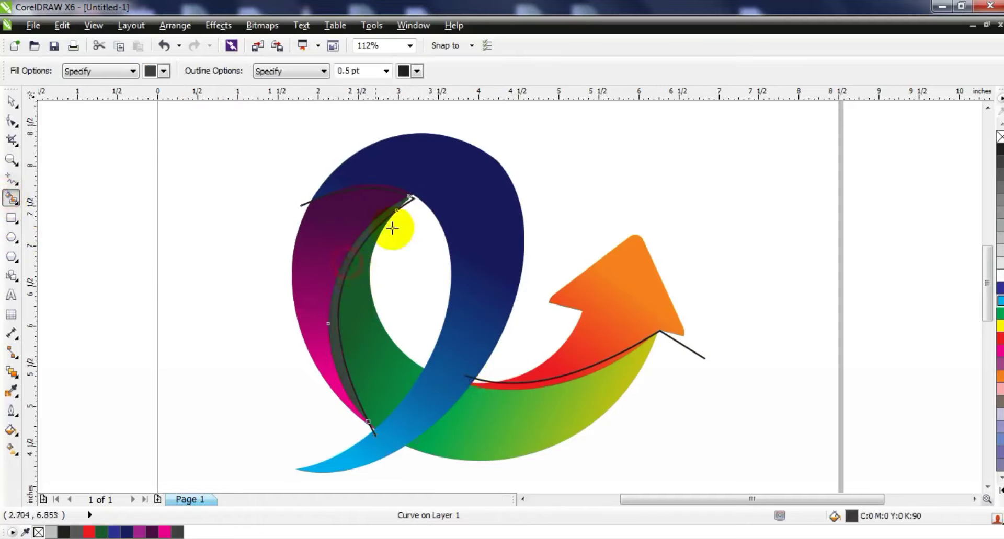
pyautogui.click(392, 188)
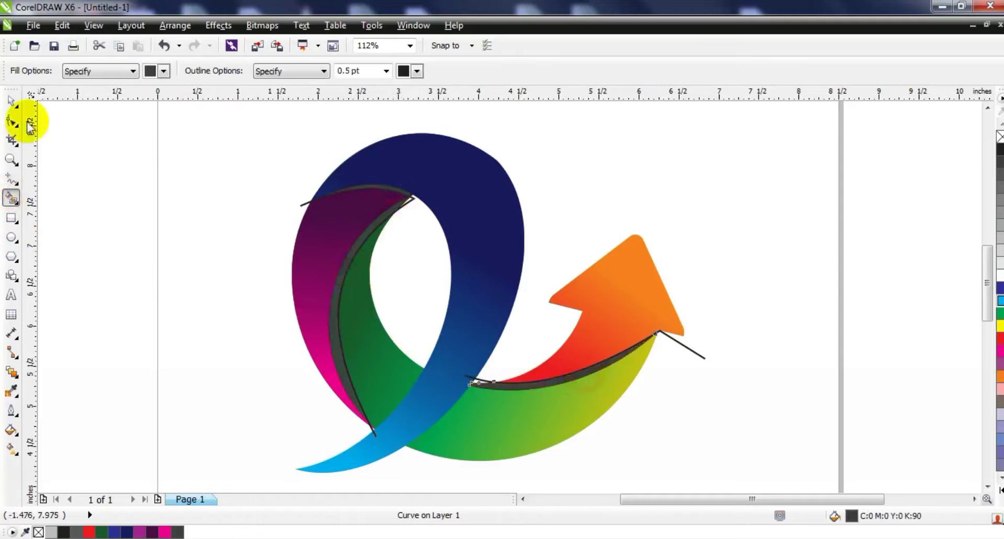
# - Delete the two curved construction lines from the loop and the arrow
pyautogui.click(11, 102)
pyautogui.press('Delete')
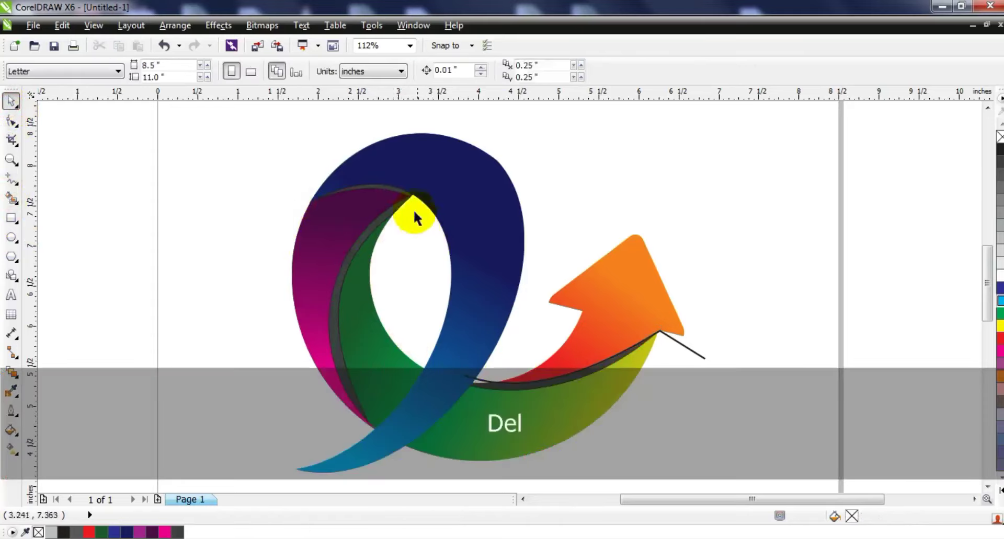
pyautogui.click(683, 352)
pyautogui.press('Delete')
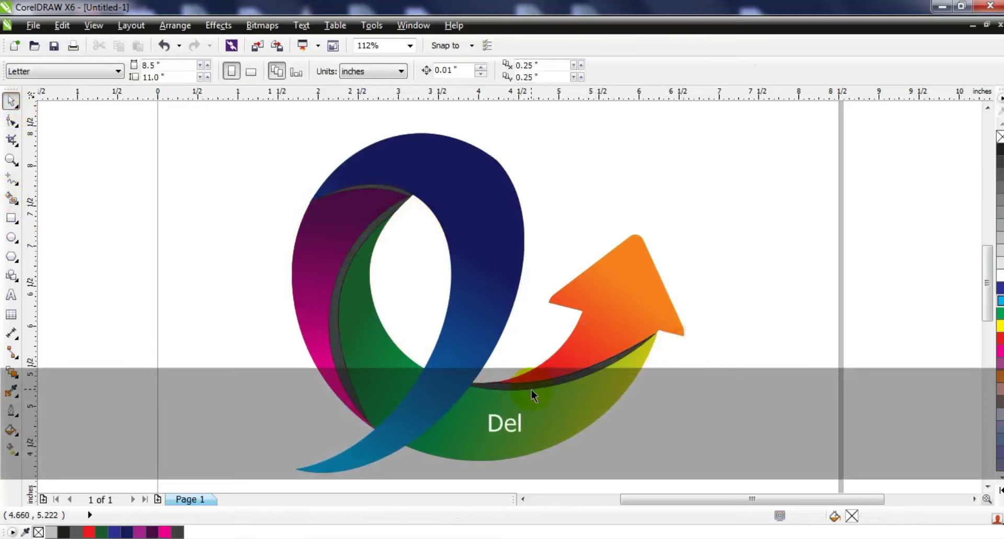
# - Fill all three shadow slivers with the solid black C100 M100 Y100 K100, and leave them selected
pyautogui.click(531, 390)
pyautogui.keyDown('shift'); pyautogui.click(342, 361); pyautogui.keyUp('shift')
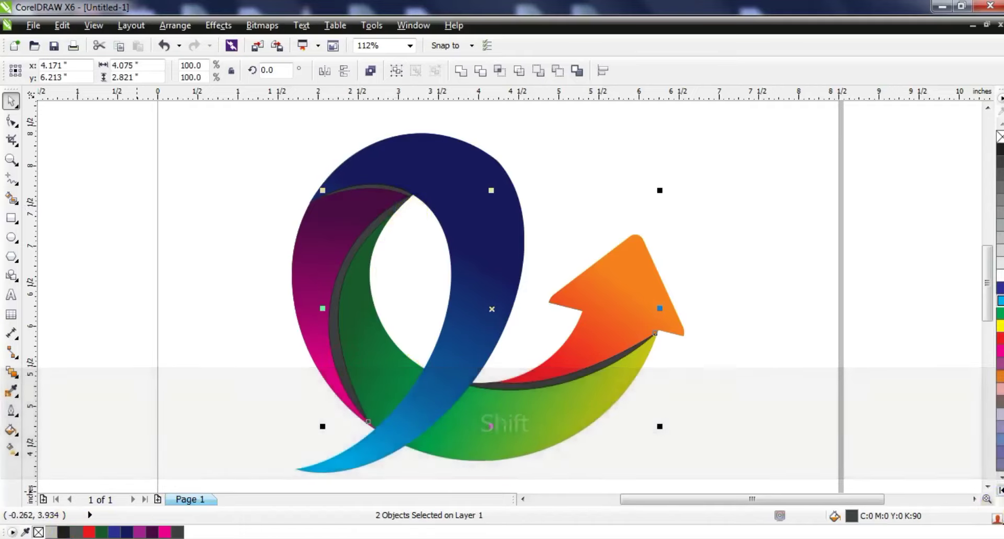
pyautogui.click(1000, 491)
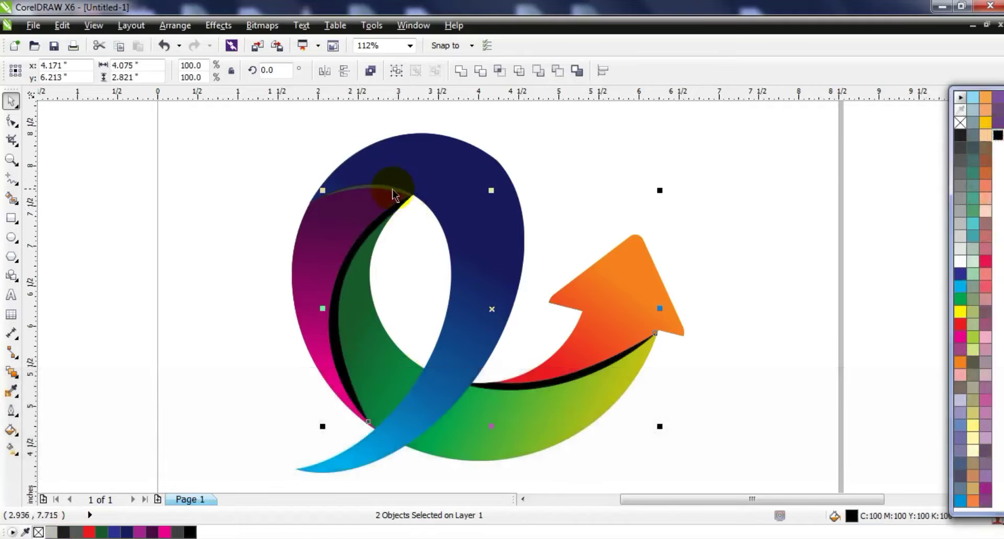
pyautogui.keyDown('shift'); pyautogui.click(395, 190); pyautogui.keyUp('shift')
pyautogui.click(999, 464)
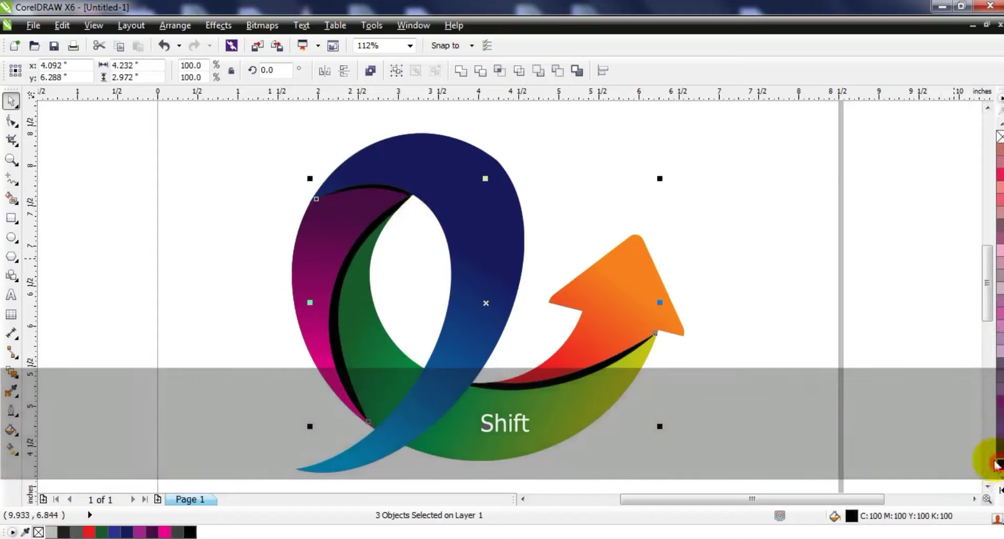
# - Apply a uniform transparency of 73 to the three black shadow slivers
pyautogui.click(14, 375)
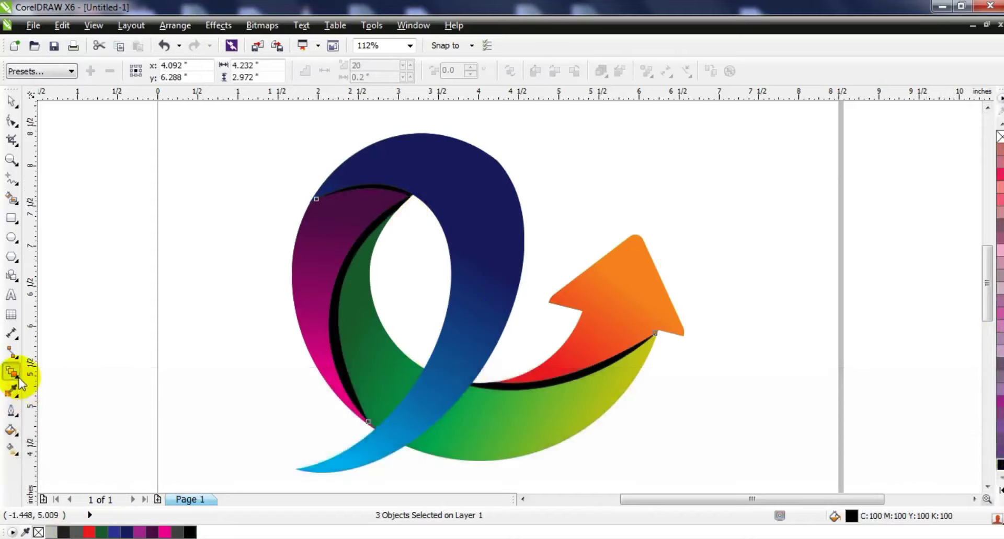
pyautogui.click(19, 383)
pyautogui.click(67, 477)
pyautogui.click(95, 70)
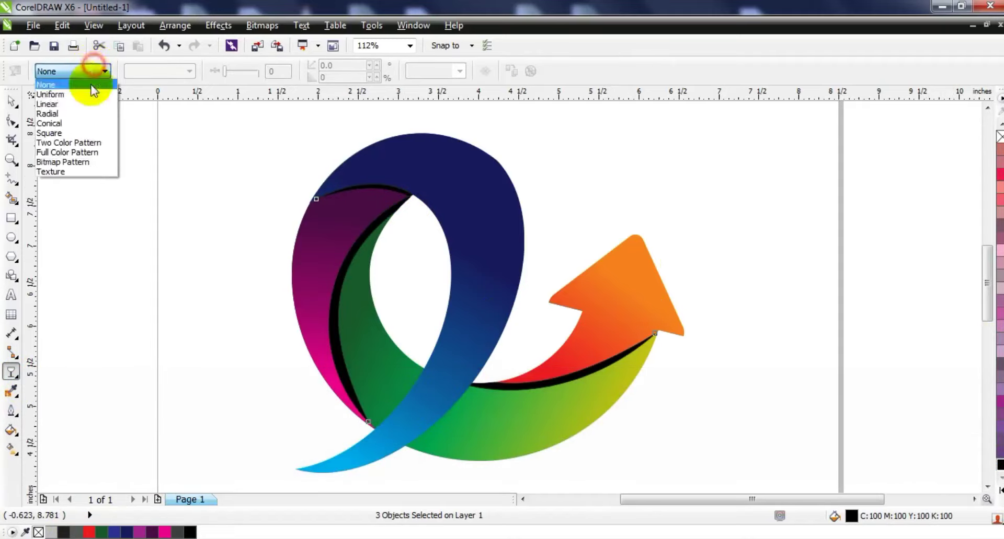
pyautogui.click(85, 95)
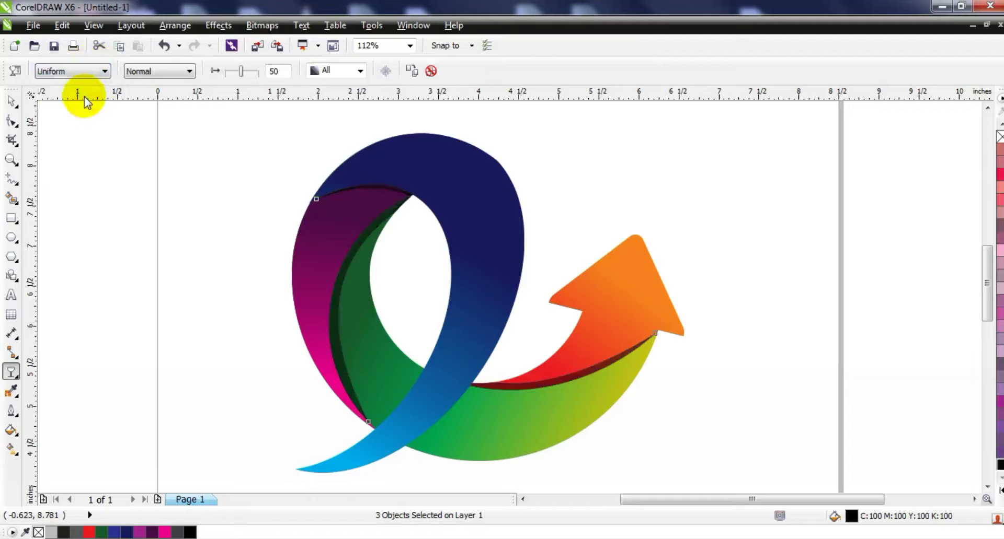
pyautogui.click(232, 73)
pyautogui.moveTo(242, 76); pyautogui.dragTo(252, 73)
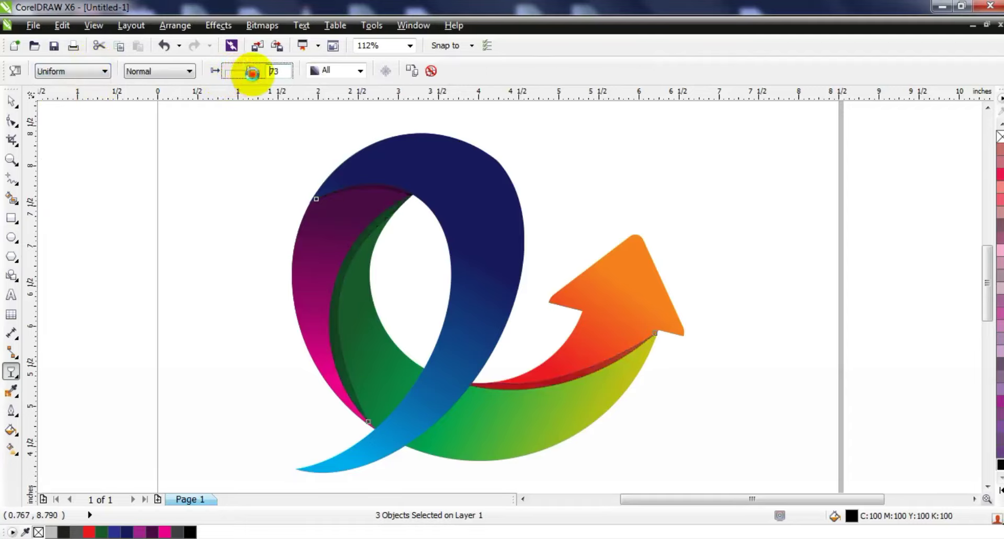
# - Draw a straight line about 1.4 inches long across the green band, just beside the blue band's lower edge
pyautogui.click(12, 101)
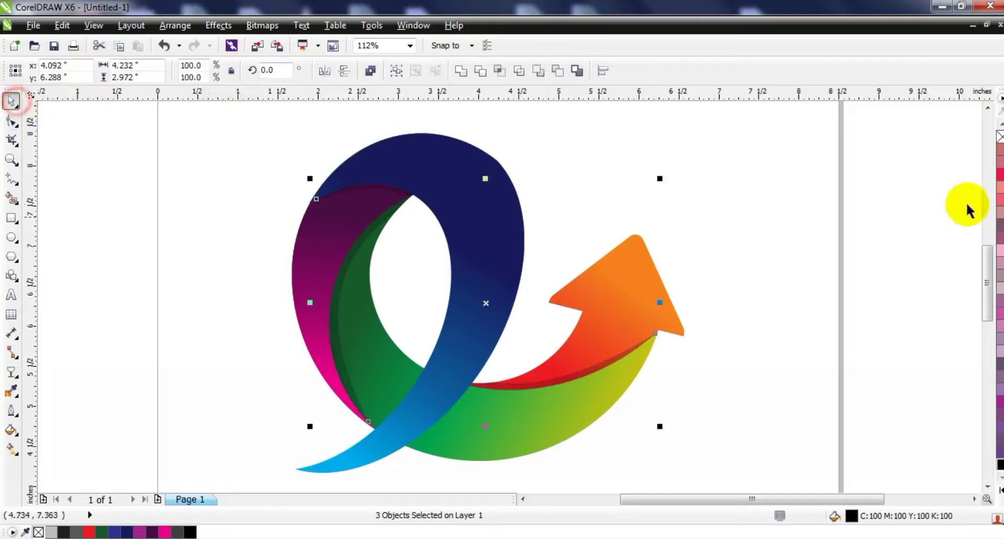
pyautogui.click(797, 268)
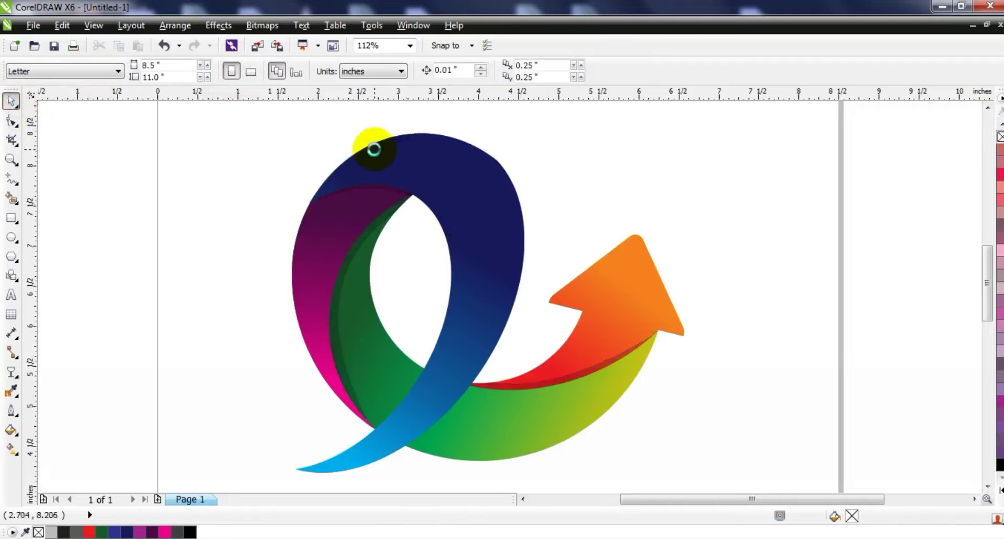
pyautogui.scroll(-2, 372, 149)
pyautogui.press('Escape')
pyautogui.click(7, 161)
pyautogui.moveTo(307, 121); pyautogui.dragTo(584, 340)
pyautogui.click(10, 179)
pyautogui.click(454, 333)
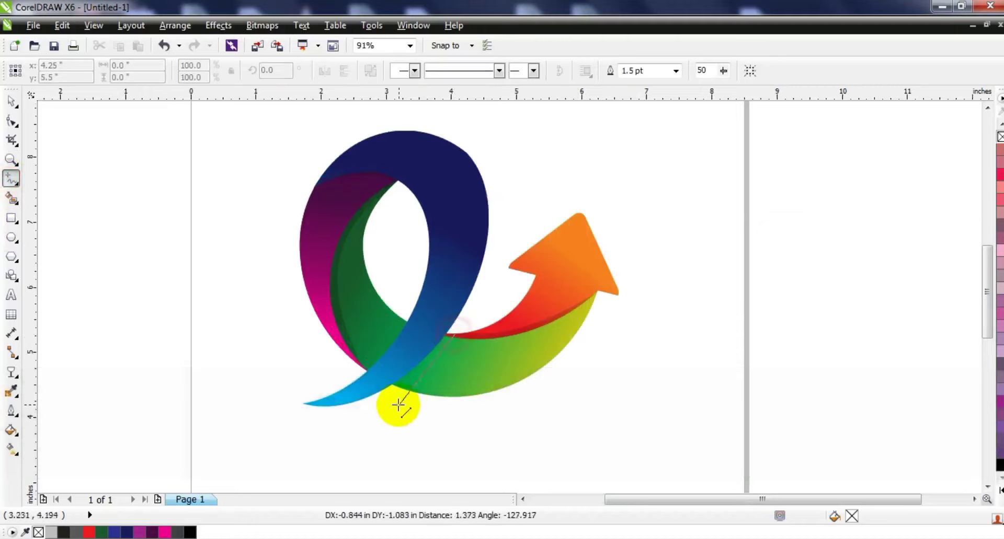
pyautogui.click(390, 397)
# - Bend the line into a curve that runs parallel to the blue band's lower edge across the green band
pyautogui.click(11, 120)
pyautogui.moveTo(275, 282); pyautogui.dragTo(579, 471)
pyautogui.hotkey('shift', 'F2')
pyautogui.press('F3')
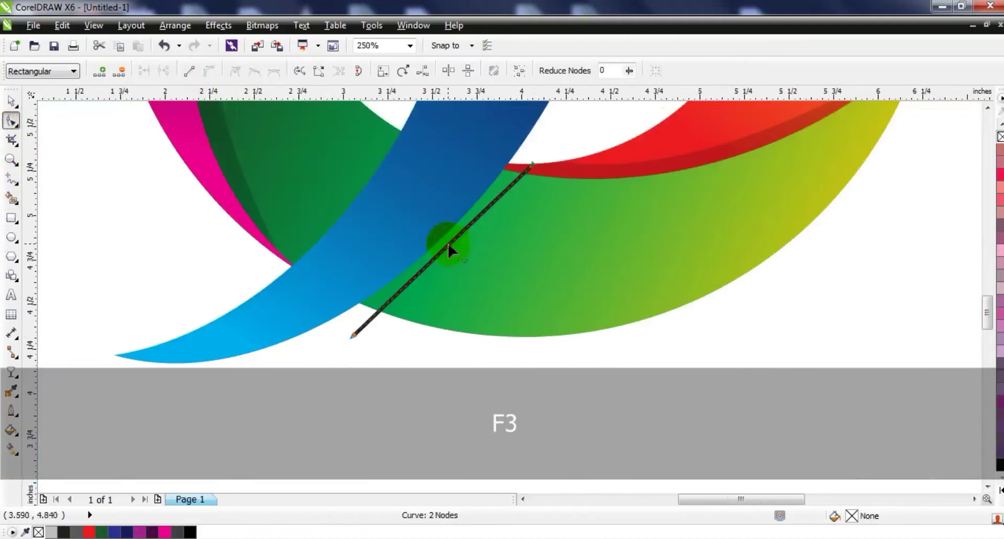
pyautogui.moveTo(448, 250); pyautogui.dragTo(477, 253)
pyautogui.moveTo(355, 335); pyautogui.dragTo(380, 349)
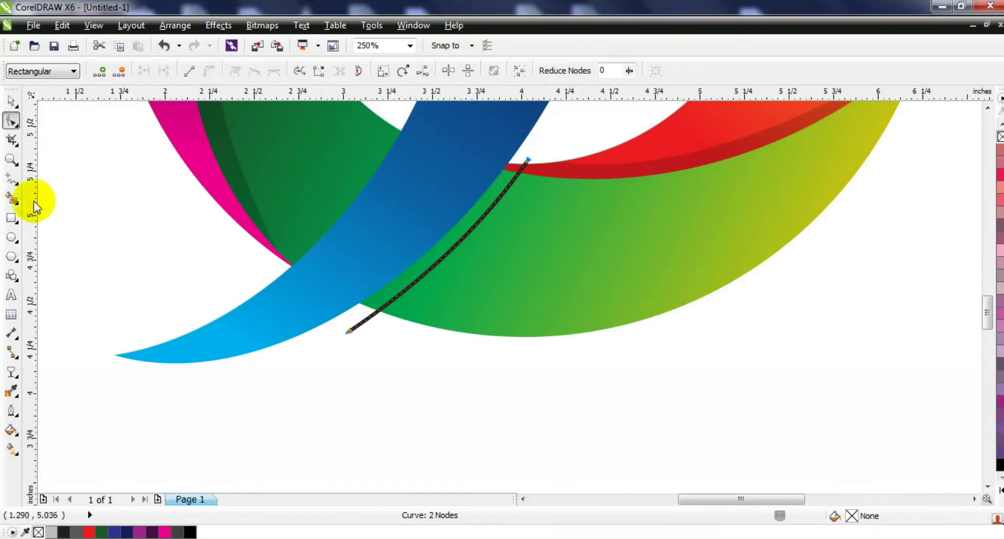
# - Smart Fill the green sliver between the blue band and the curve with 90% black, undoing the extra fill on the red corner
pyautogui.click(13, 197)
pyautogui.click(504, 181)
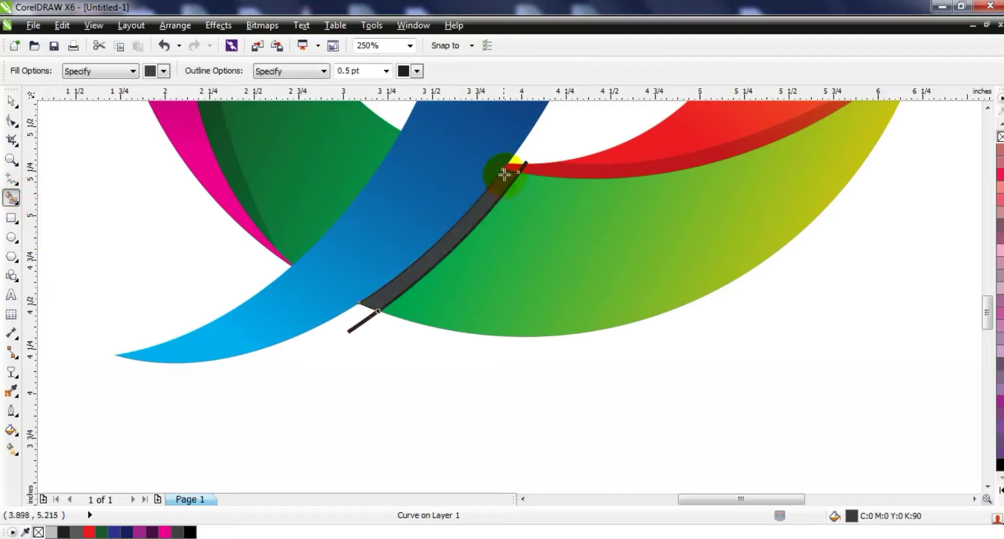
pyautogui.click(510, 168)
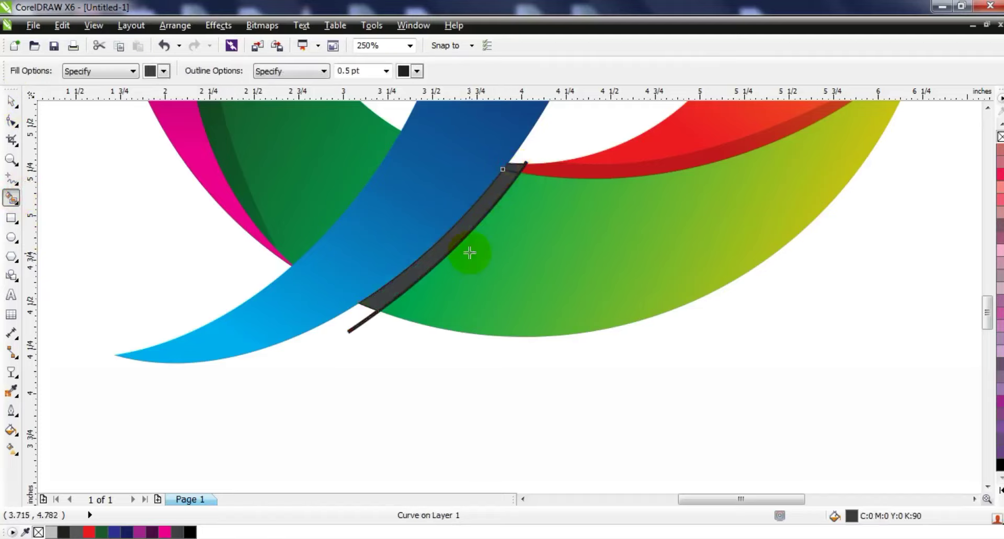
pyautogui.hotkey('ctrl', 'z')
# - Delete the curved construction line and fill the sliver beside the blue band with solid black C100 M100 Y100 K100
pyautogui.click(13, 107)
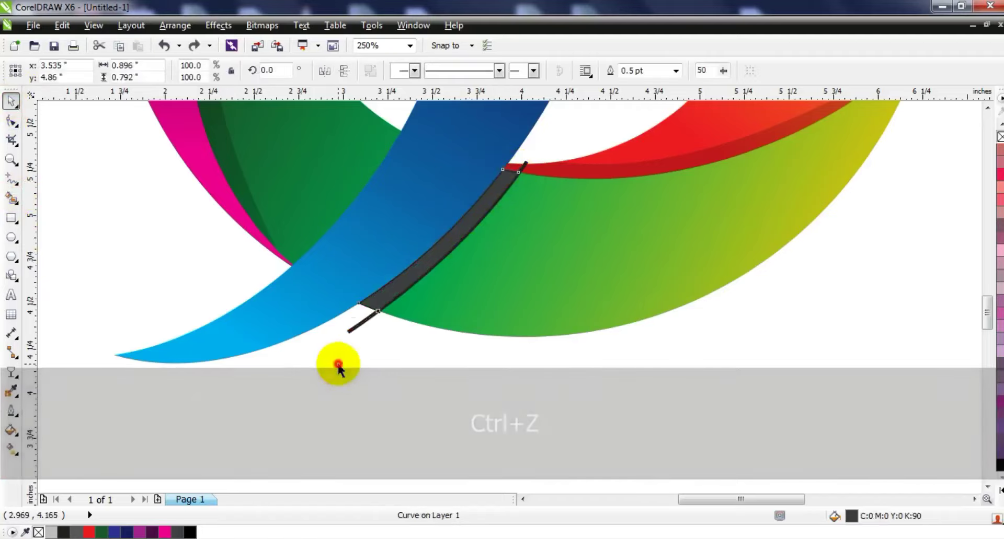
pyautogui.press('Delete')
pyautogui.click(378, 301)
pyautogui.click(188, 533)
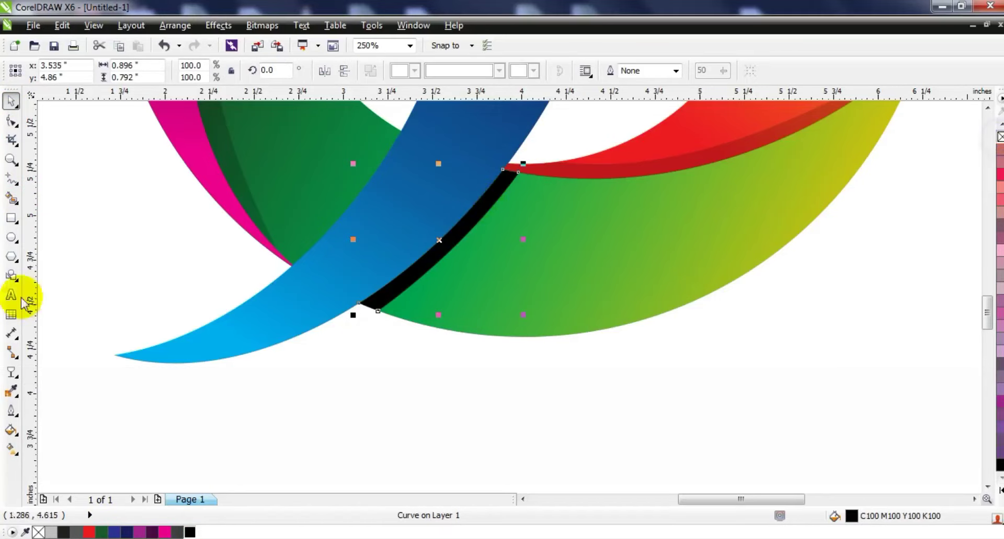
# - Apply a uniform transparency of 71 to the black sliver beside the blue band
pyautogui.click(11, 372)
pyautogui.click(79, 72)
pyautogui.click(72, 94)
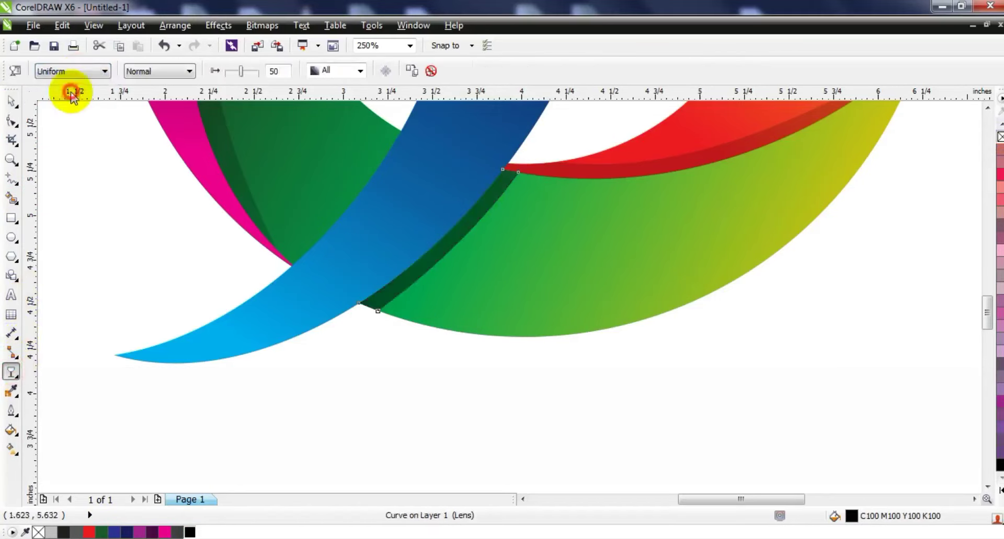
pyautogui.moveTo(249, 78); pyautogui.dragTo(252, 73)
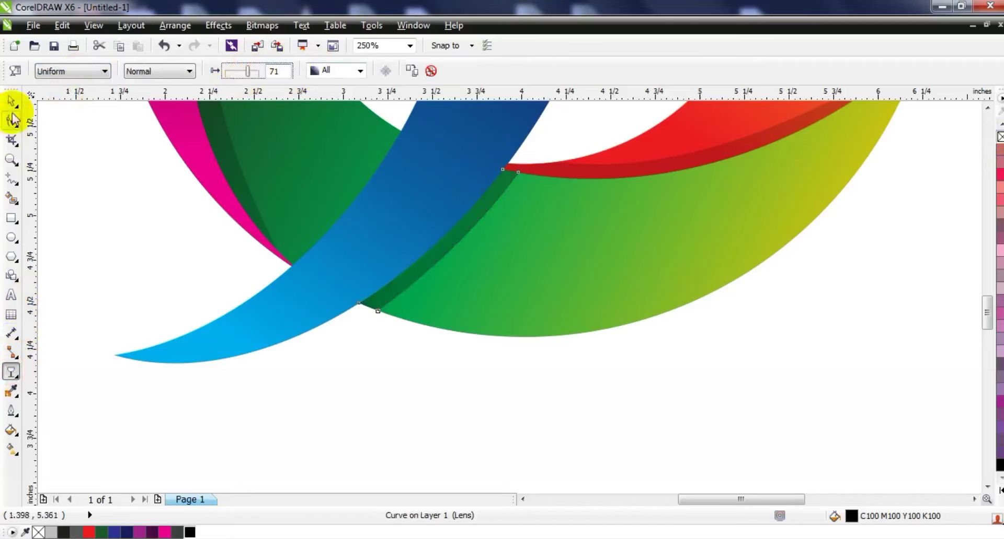
pyautogui.click(11, 101)
# - Delete the surplus nodes along the upper outer edge of the blue band to smooth its outline
pyautogui.press('F3')
pyautogui.press('Escape')
pyautogui.press('F3')
pyautogui.press('Escape')
pyautogui.click(8, 160)
pyautogui.moveTo(291, 168); pyautogui.dragTo(574, 390)
pyautogui.click(244, 183)
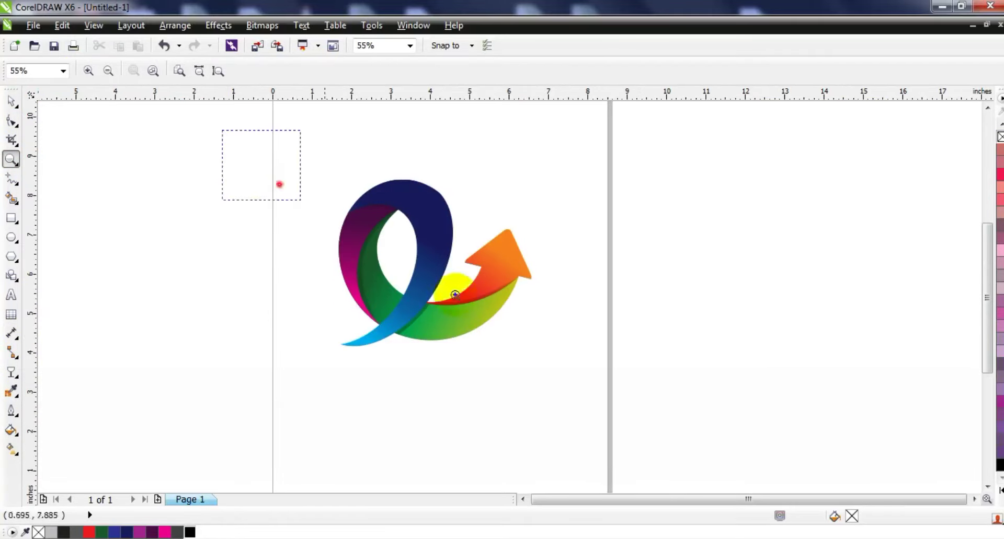
pyautogui.click(11, 121)
pyautogui.click(531, 208)
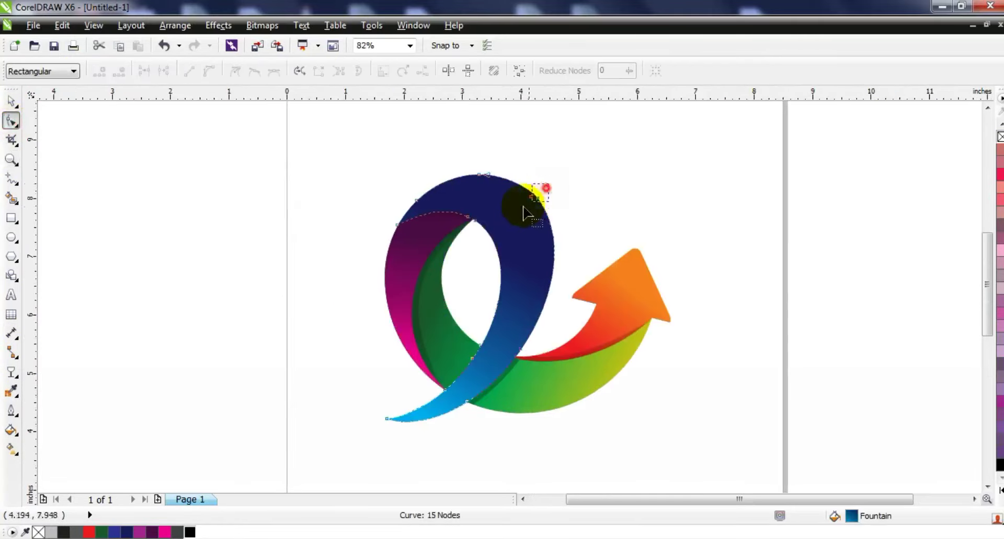
pyautogui.press('Delete')
pyautogui.moveTo(499, 163); pyautogui.dragTo(471, 175)
pyautogui.press('Delete')
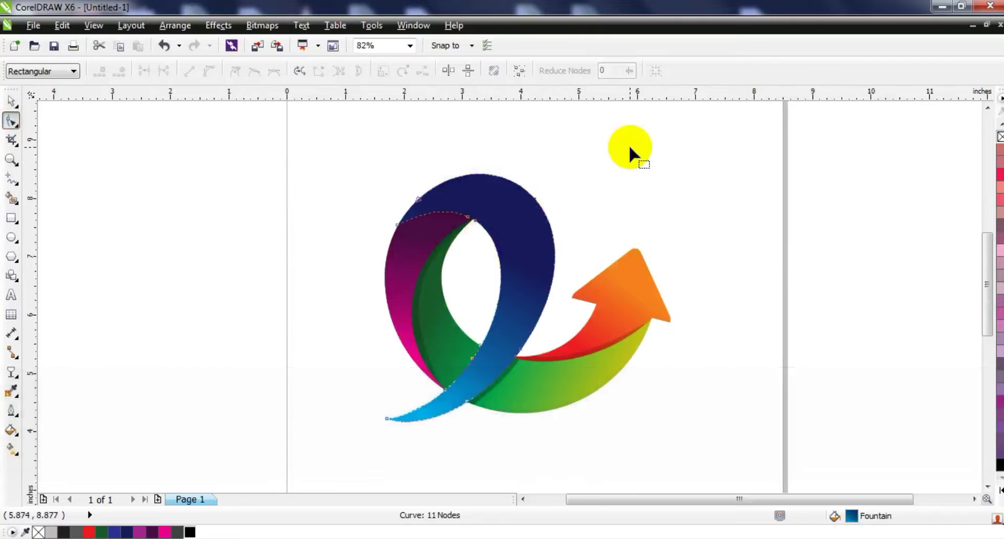
# - Draw a line from the blue band's upper-left end to its tail tip and bend it into a curve through the band's middle
pyautogui.click(11, 179)
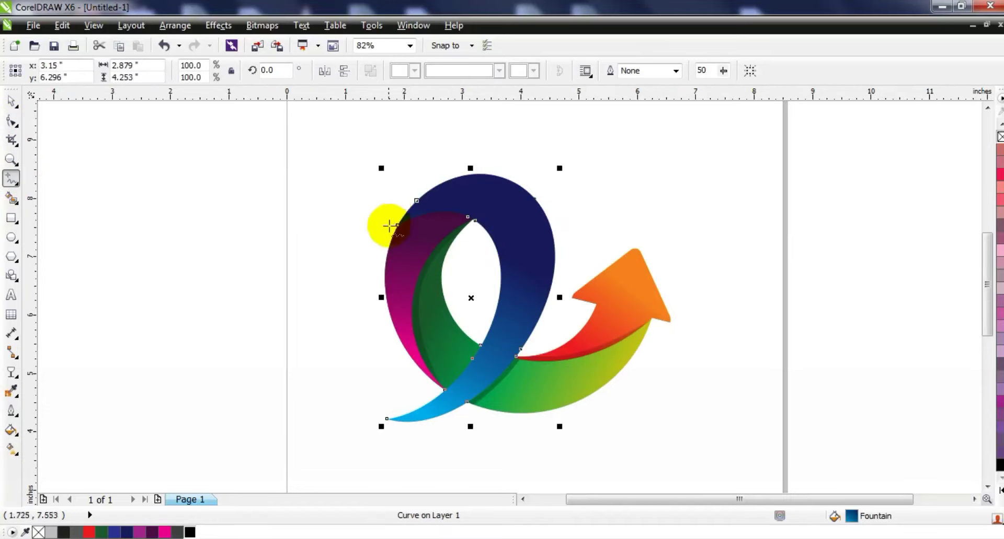
pyautogui.moveTo(388, 226); pyautogui.dragTo(382, 421)
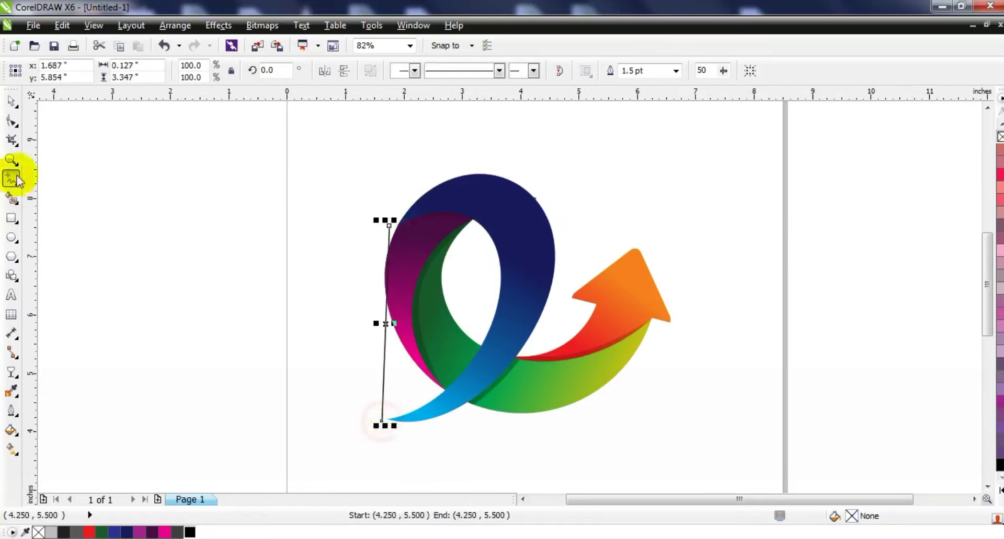
pyautogui.click(12, 122)
pyautogui.moveTo(218, 159); pyautogui.dragTo(522, 443)
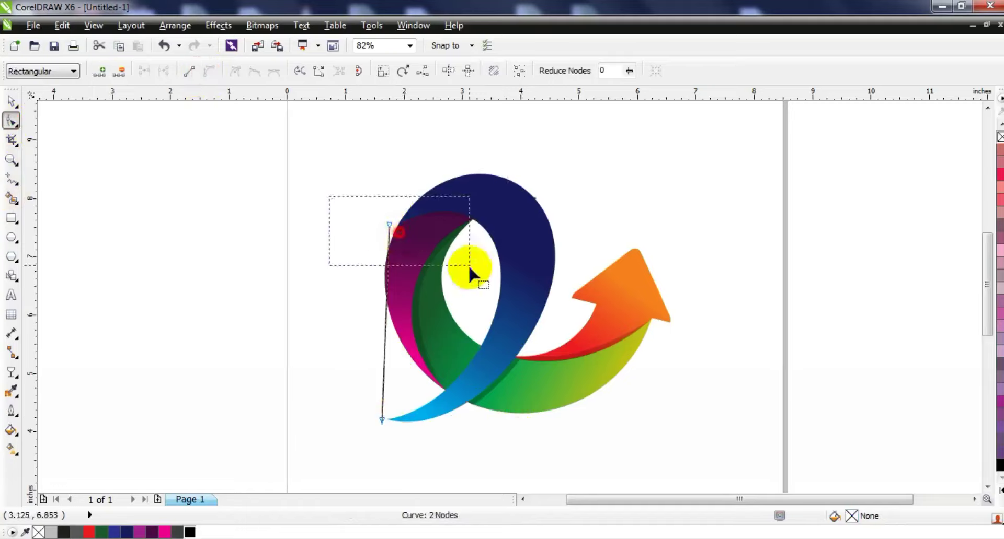
pyautogui.moveTo(467, 263); pyautogui.dragTo(467, 264)
pyautogui.moveTo(385, 287); pyautogui.dragTo(457, 176)
pyautogui.moveTo(391, 362); pyautogui.dragTo(558, 387)
pyautogui.click(458, 176)
pyautogui.moveTo(457, 176); pyautogui.dragTo(573, 117)
pyautogui.moveTo(559, 388); pyautogui.dragTo(572, 396)
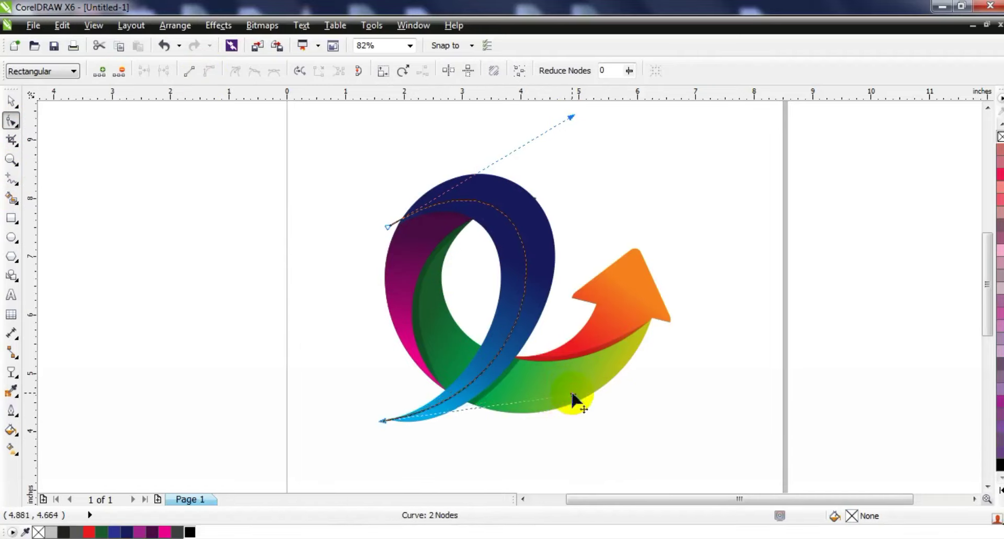
# - Smart Fill the inner section of the blue band and copy the outer blue band's gradient fill onto it
pyautogui.click(10, 198)
pyautogui.click(497, 253)
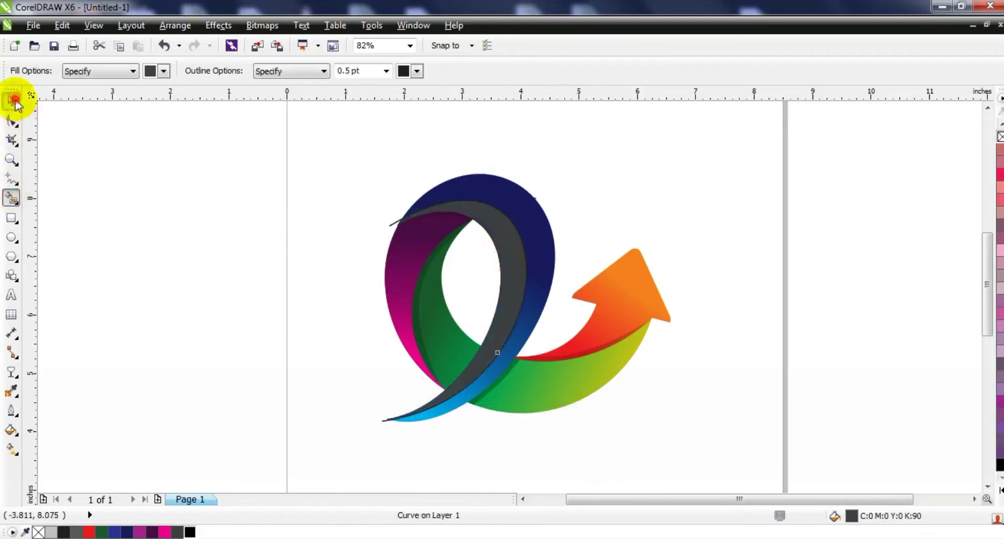
pyautogui.click(12, 100)
pyautogui.hotkey('ctrl', 'shift', 'a')
pyautogui.click(383, 249)
pyautogui.click(383, 267)
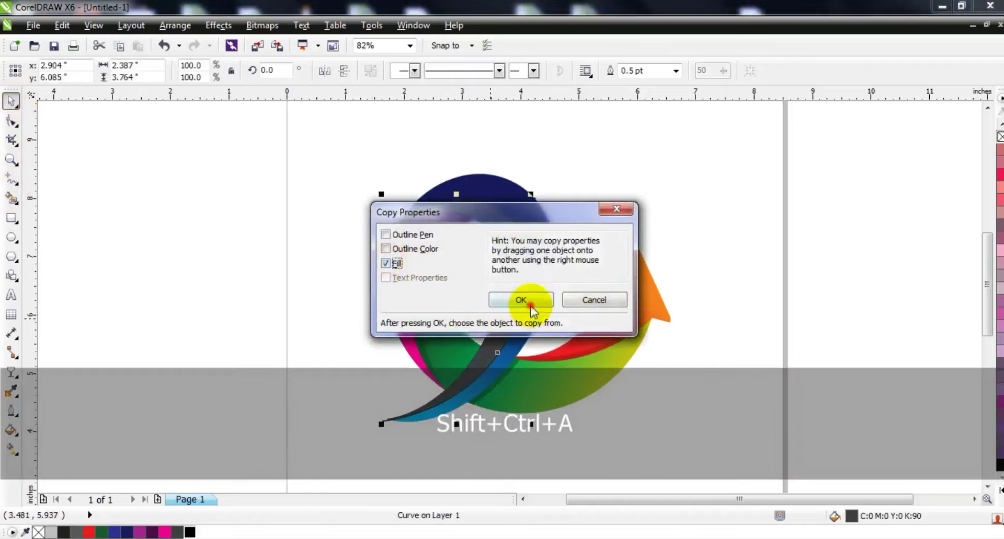
pyautogui.click(520, 298)
pyautogui.click(547, 231)
# - Redirect the inner blue section's gradient upward along the band and delete the curved construction line
pyautogui.press('g')
pyautogui.moveTo(506, 320); pyautogui.dragTo(514, 217)
pyautogui.click(11, 101)
pyautogui.click(162, 226)
pyautogui.click(391, 229)
pyautogui.press('Delete')
# - Remove the outlines from all the logo pieces and move the whole logo to the upper middle of the page
pyautogui.moveTo(314, 164); pyautogui.dragTo(707, 446)
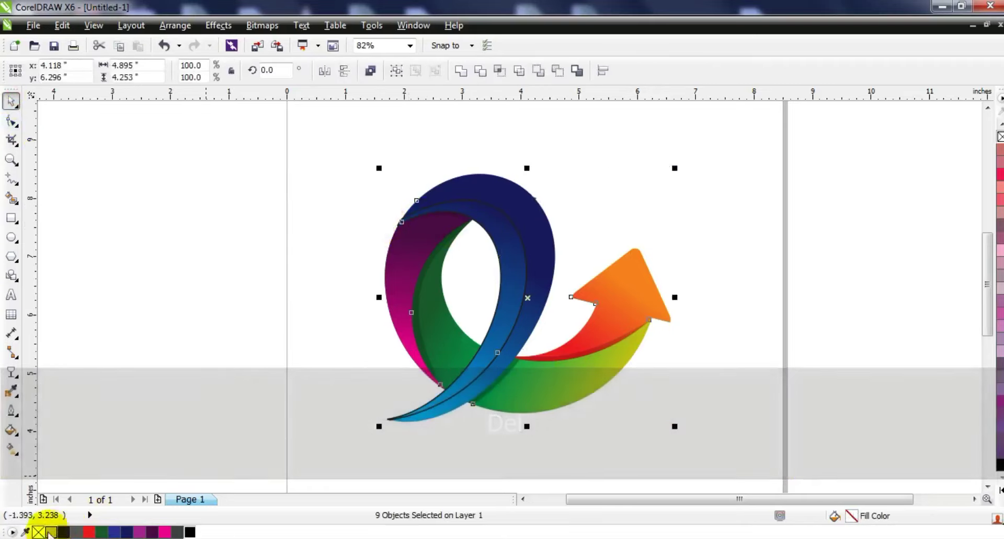
pyautogui.moveTo(547, 392); pyautogui.dragTo(507, 369)
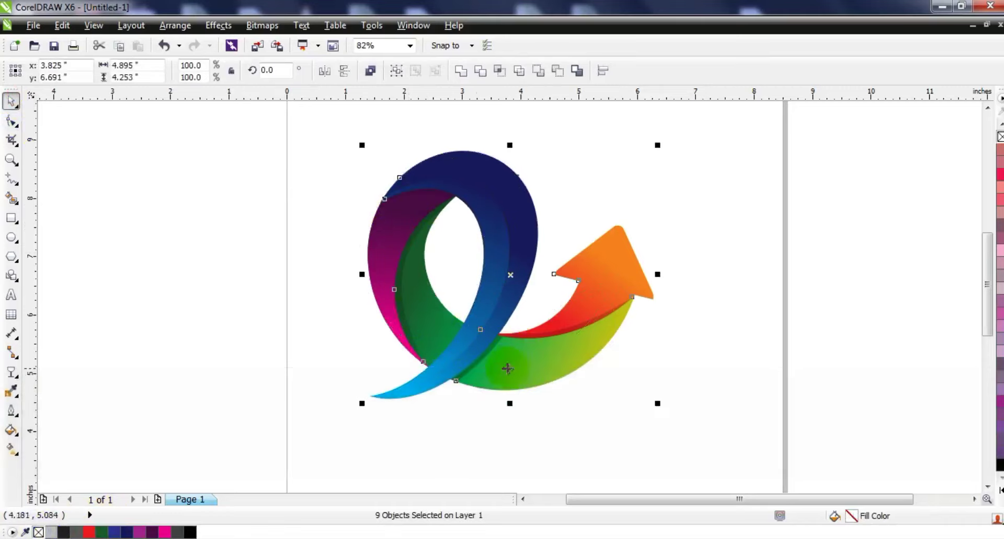
pyautogui.press('F3')
pyautogui.click(576, 301)
pyautogui.press('Escape')
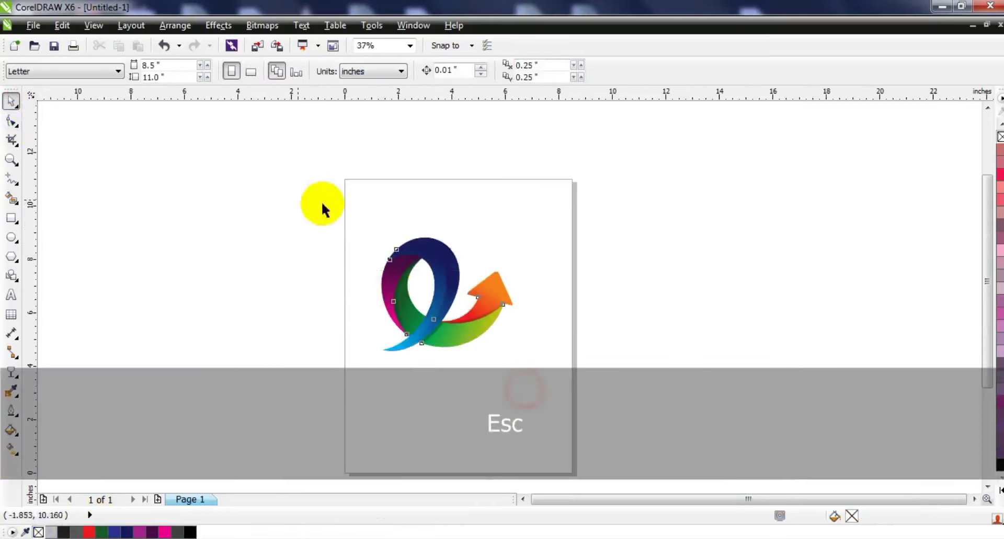
pyautogui.moveTo(322, 205); pyautogui.dragTo(544, 376)
pyautogui.moveTo(460, 314); pyautogui.dragTo(471, 293)
pyautogui.click(564, 385)
# - Move the green shape's node that protrudes at the blue band's upper-right edge about 0.1 inch inward, behind the blue band
pyautogui.click(12, 160)
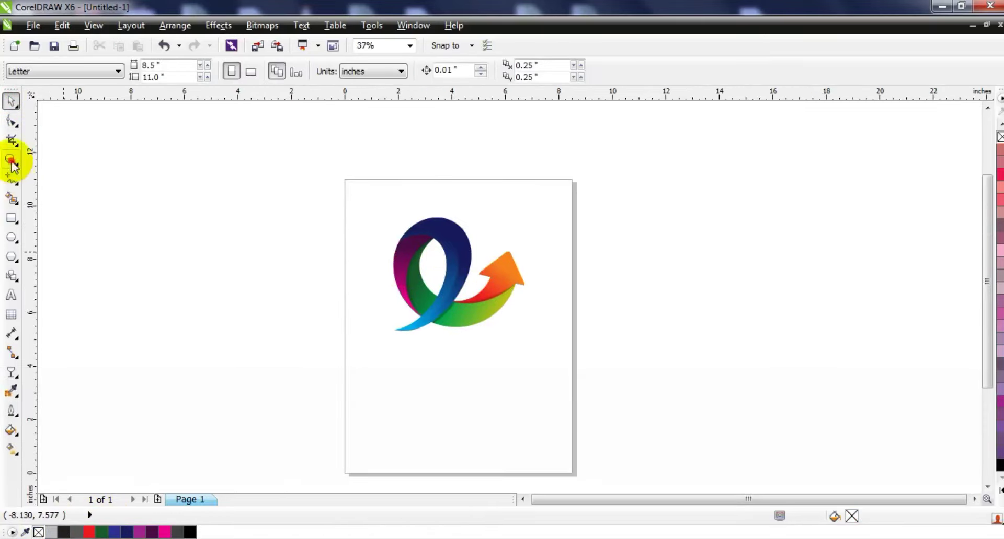
pyautogui.moveTo(332, 175); pyautogui.dragTo(678, 433)
pyautogui.moveTo(242, 168)
pyautogui.mouseDown()
pyautogui.moveTo(618, 394)
pyautogui.moveTo(650, 397)
pyautogui.mouseUp()
pyautogui.click(10, 104)
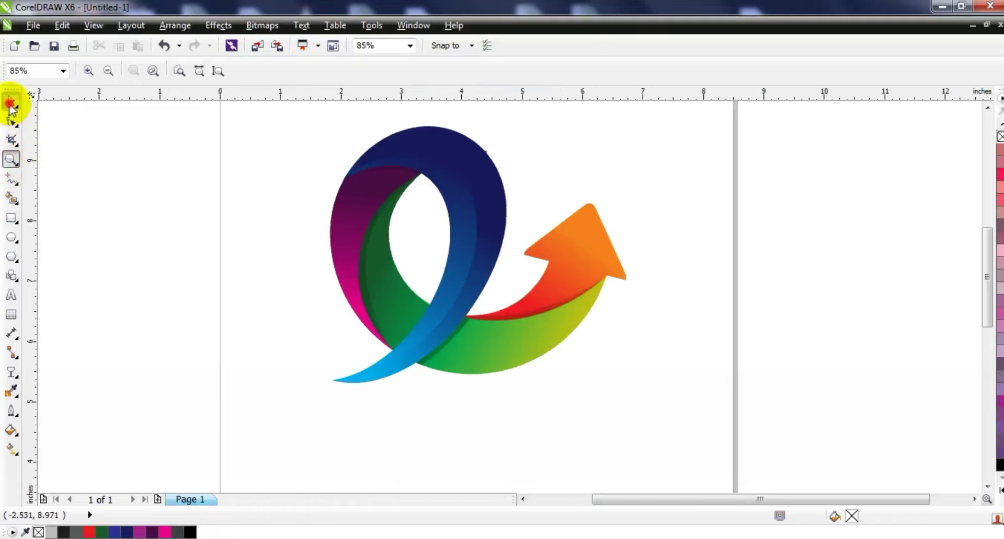
pyautogui.click(476, 192)
pyautogui.click(391, 277)
pyautogui.click(12, 120)
pyautogui.moveTo(487, 153); pyautogui.dragTo(481, 153)
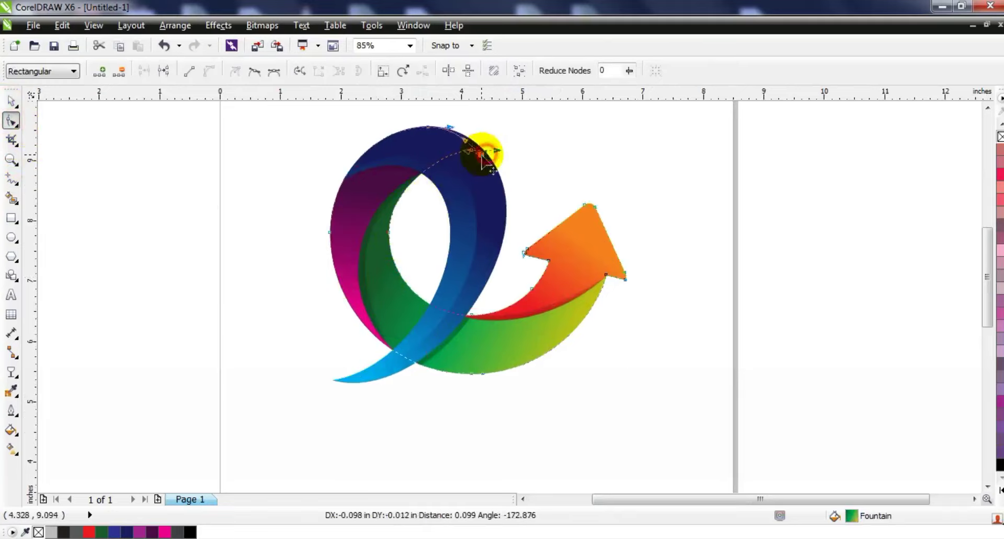
pyautogui.click(11, 101)
pyautogui.click(135, 277)
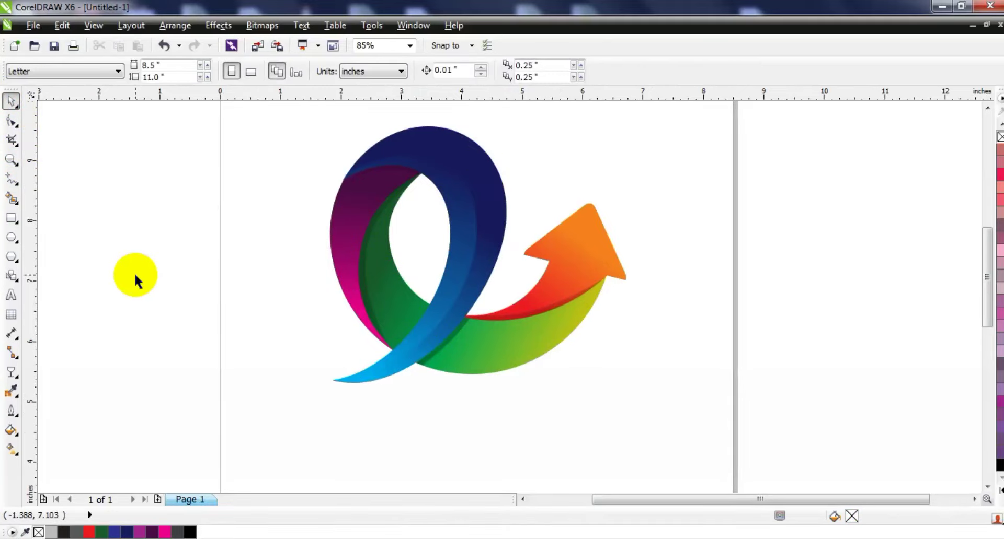
# - Add artistic text beside the logo reading "LOREM IPSUM" with "SLOGAN GOES HERE" on a second line
pyautogui.click(11, 295)
pyautogui.click(78, 327)
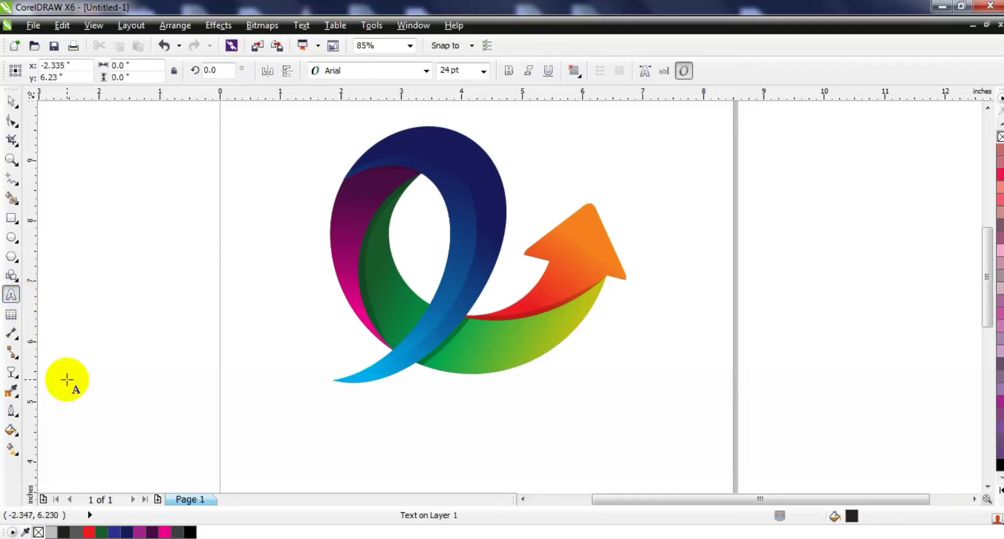
pyautogui.press('capslock')
pyautogui.write('LOGAN GOES HER')
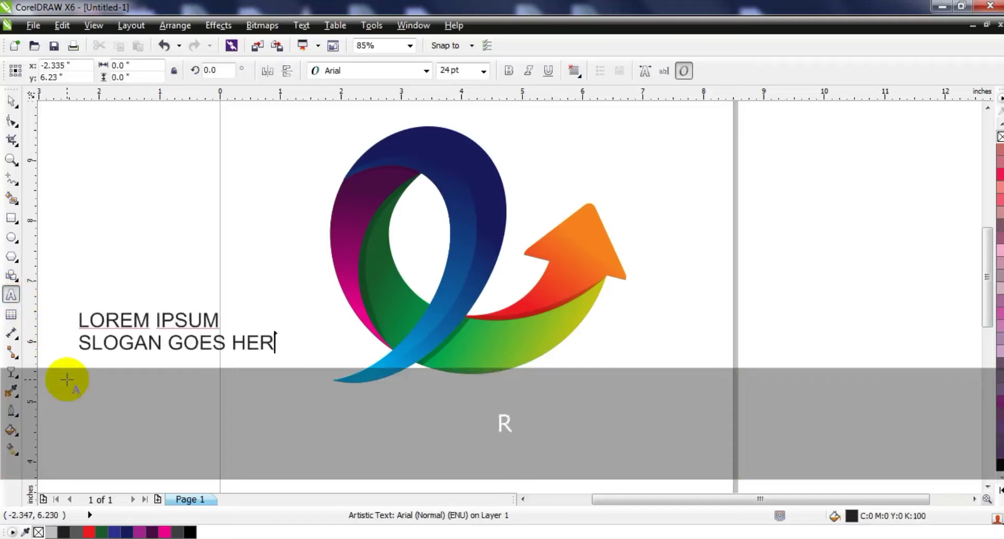
pyautogui.click(11, 100)
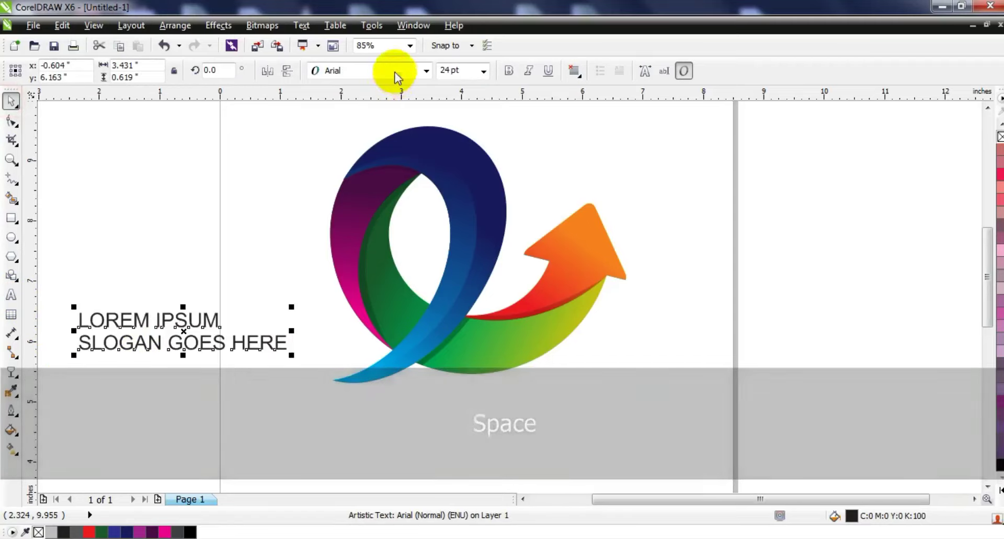
# - Set the text's font to CentraleSans XBold and break it apart into two separate lines
pyautogui.click(397, 71)
pyautogui.click(376, 102)
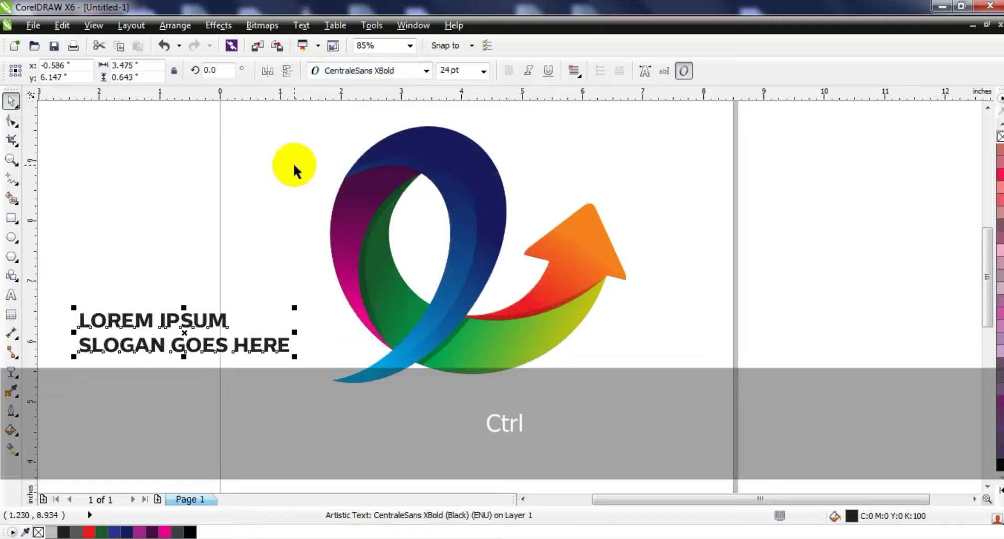
pyautogui.hotkey('ctrl', 'k')
# - Enlarge "LOREM IPSUM" to about 34 pt in black C100 M100 Y100 K100, and shrink "SLOGAN GOES HERE" in 80% black
pyautogui.moveTo(231, 307); pyautogui.dragTo(286, 271)
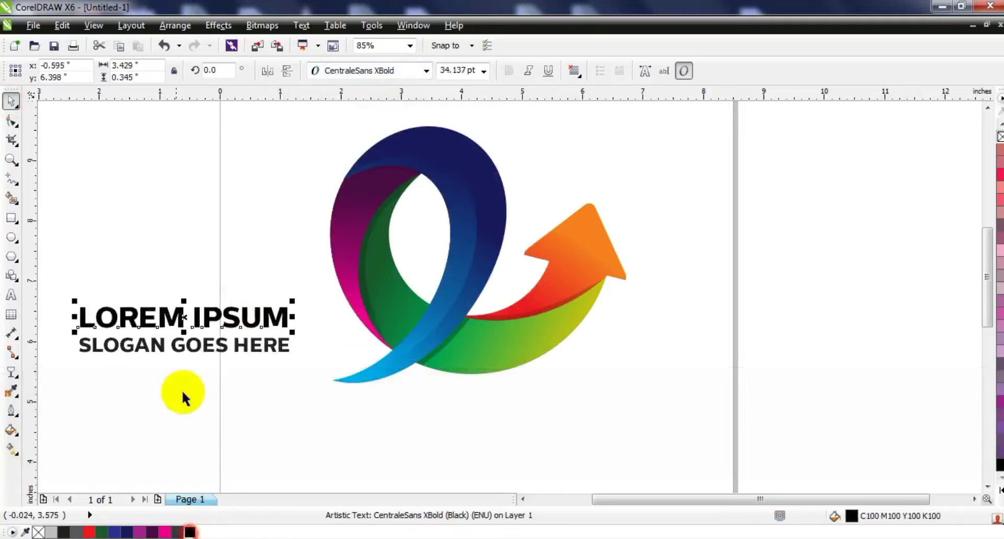
pyautogui.click(184, 350)
pyautogui.click(76, 532)
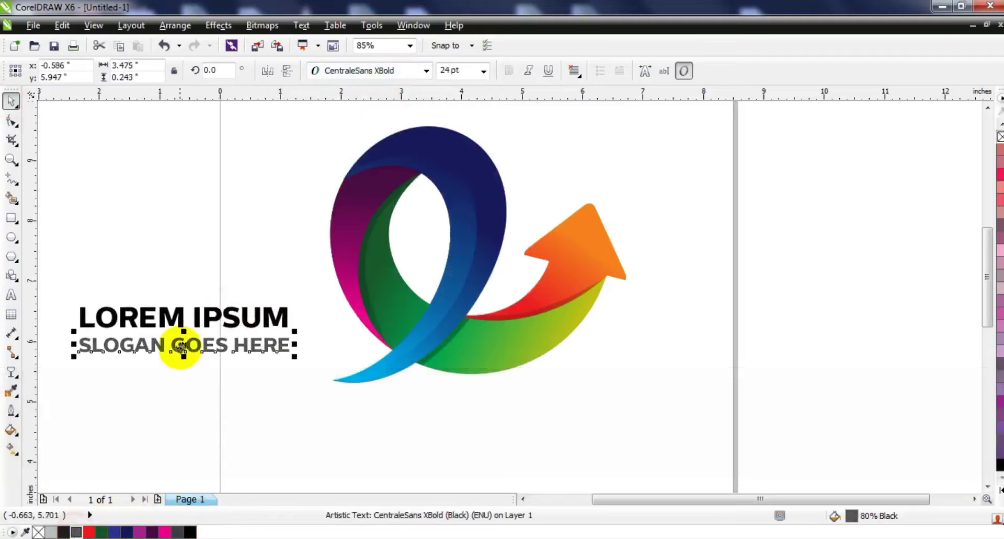
pyautogui.moveTo(294, 356); pyautogui.dragTo(210, 344)
# - Place both text lines centred below the logo and enlarge them together to match the logo's width
pyautogui.keyDown('shift'); pyautogui.click(206, 319); pyautogui.keyUp('shift')
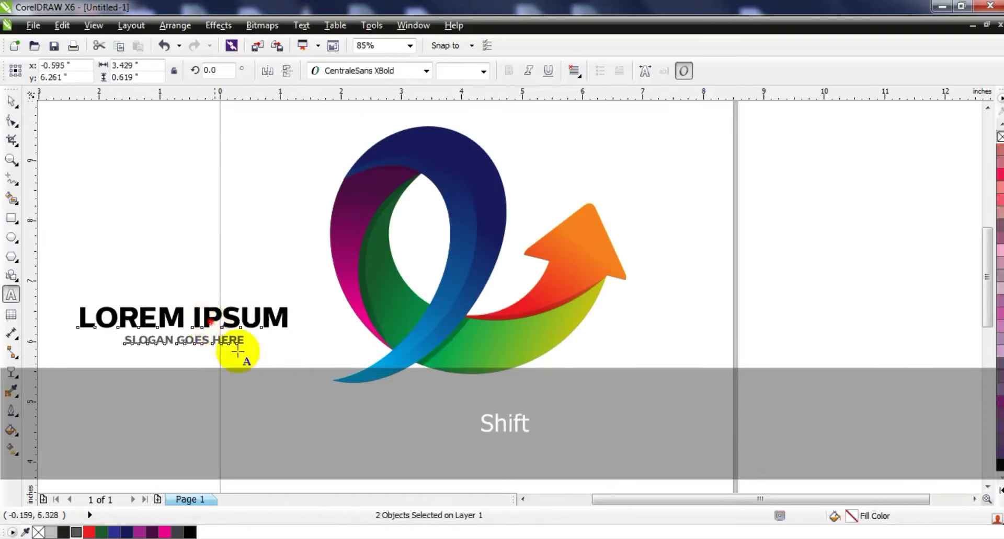
pyautogui.click(11, 100)
pyautogui.moveTo(220, 322); pyautogui.dragTo(426, 434)
pyautogui.press('F3')
pyautogui.moveTo(492, 441); pyautogui.dragTo(510, 449)
pyautogui.moveTo(463, 423); pyautogui.dragTo(473, 428)
pyautogui.click(601, 364)
# - Preview the finished logo and its text full screen
pyautogui.press('F3')
pyautogui.click(11, 160)
pyautogui.moveTo(410, 245); pyautogui.dragTo(582, 405)
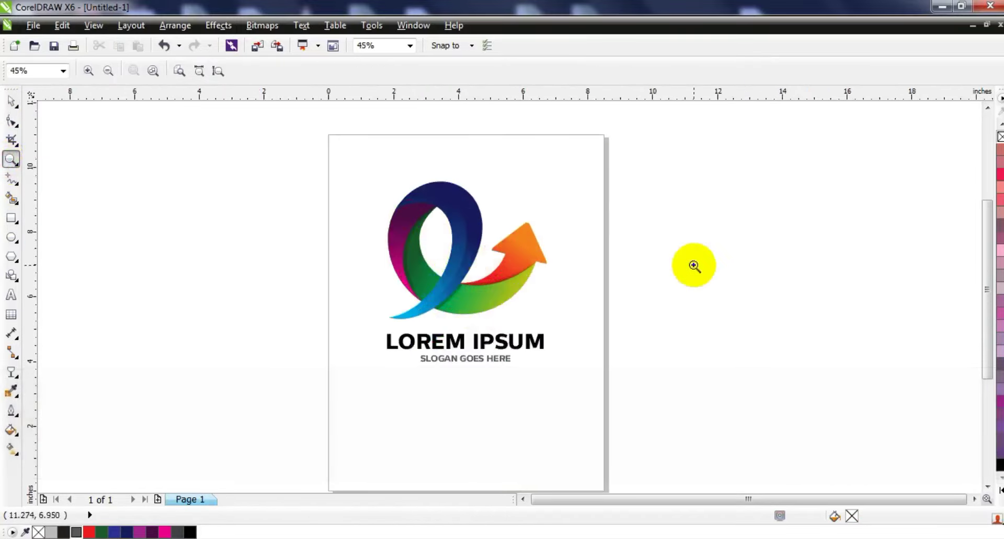
pyautogui.press('F9')
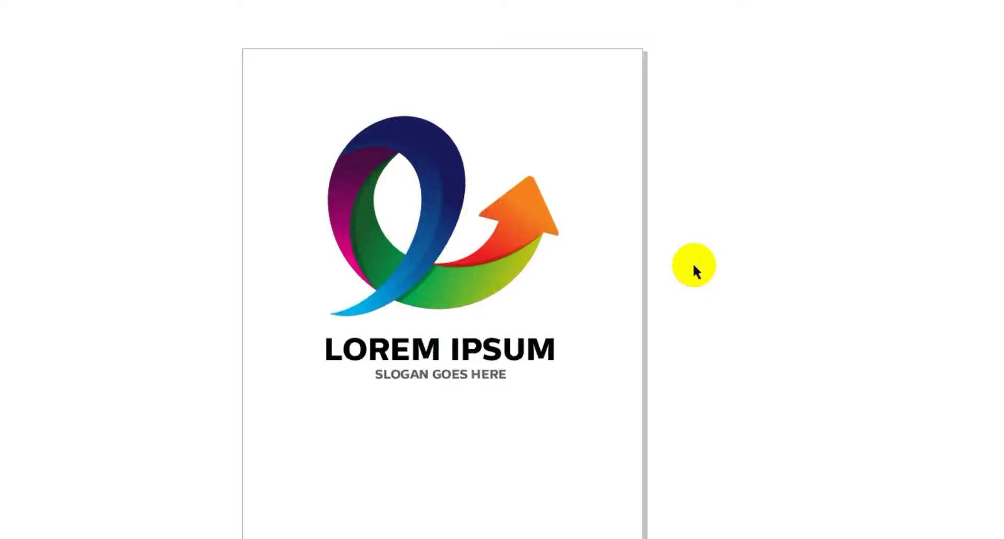
pyautogui.click(692, 263)
pyautogui.press('ctrl')
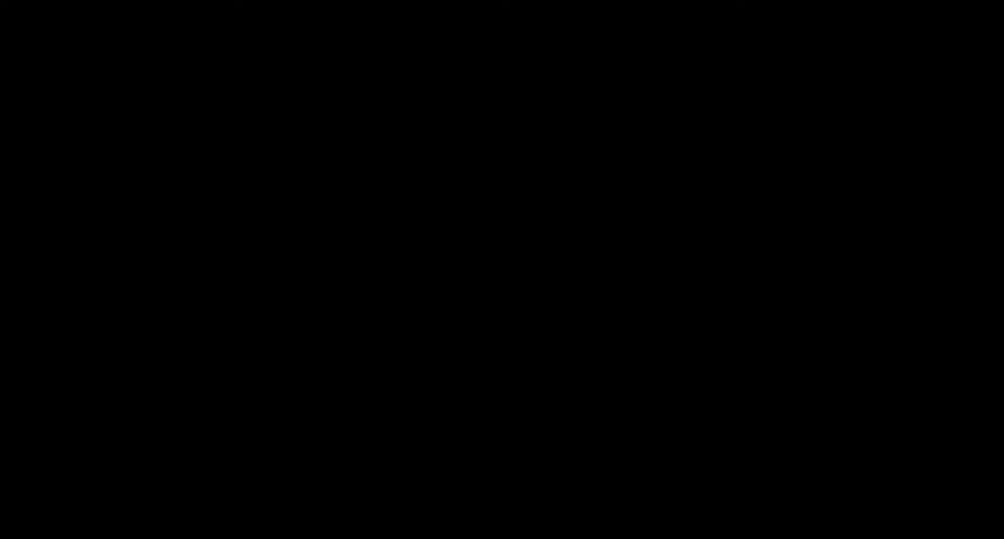